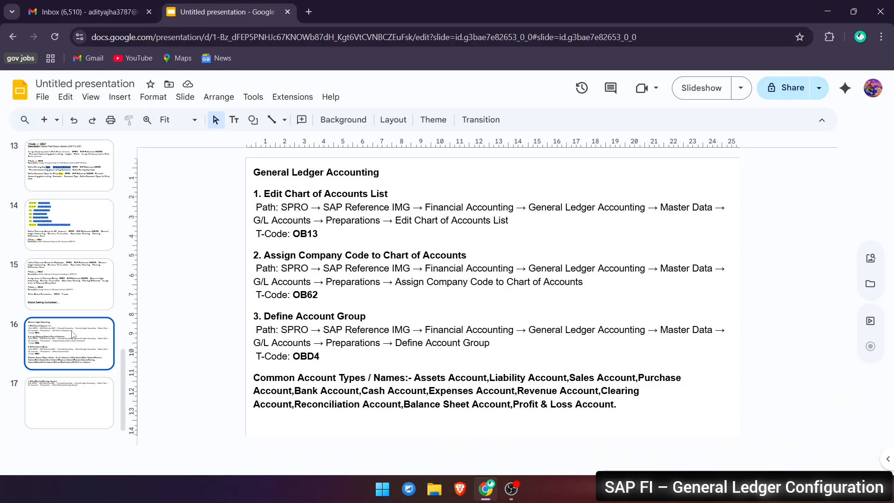
Open a Remote Desktop connection to the server and accept the certificate warning
key("super+d")
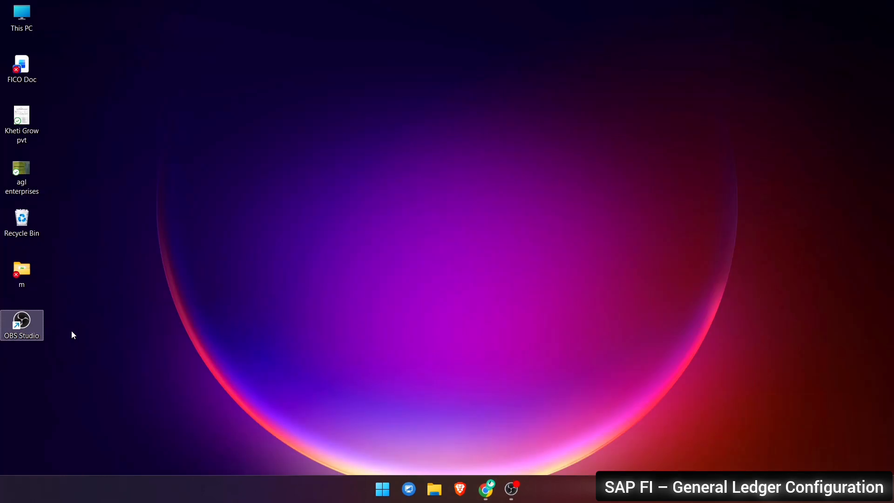
key("super+r")
key("Escape")
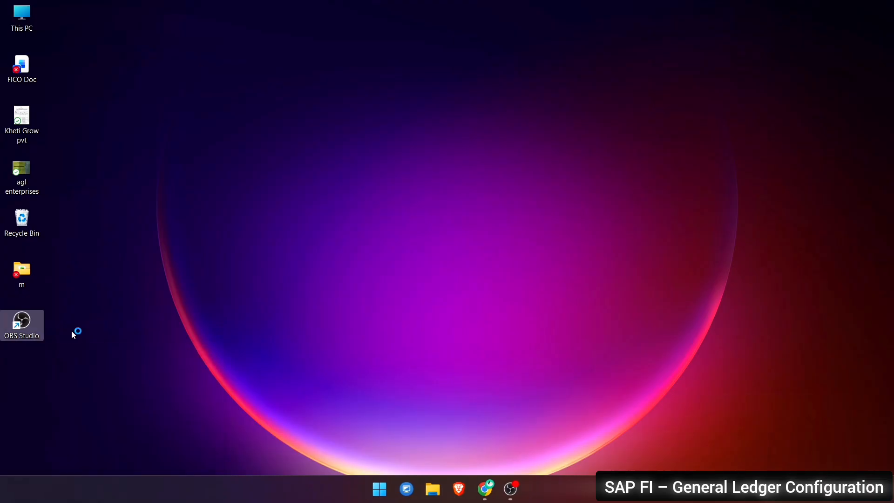
key("Return")
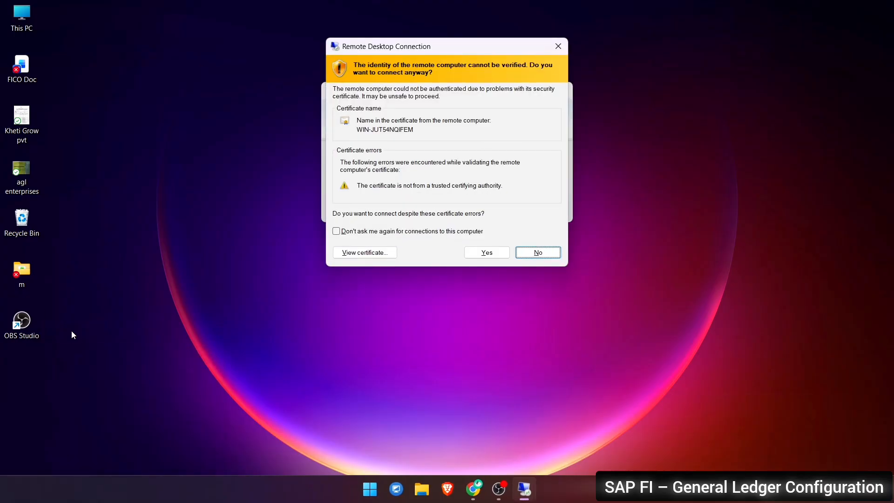
key("Left")
key("Return")
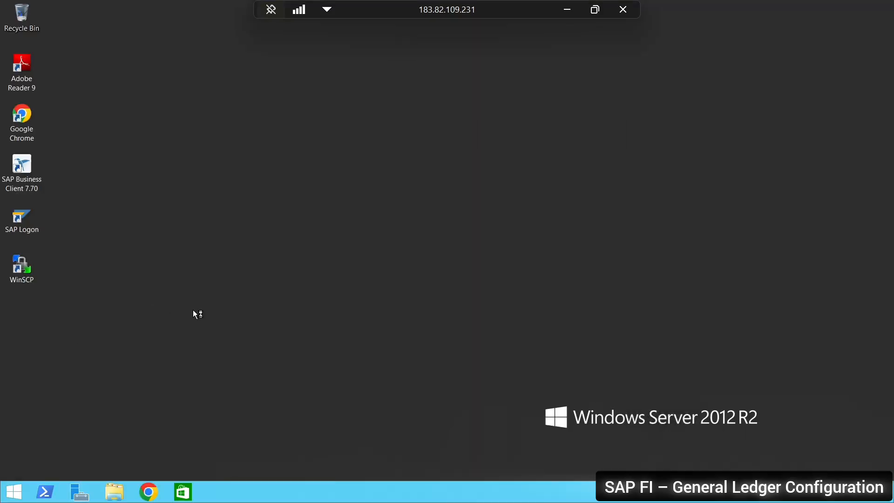
Open S4HANA_2022_EWM from SAP Logon, log on with the user name and account password, and minimize the Synactive GuiXT window
double_click(22, 222)
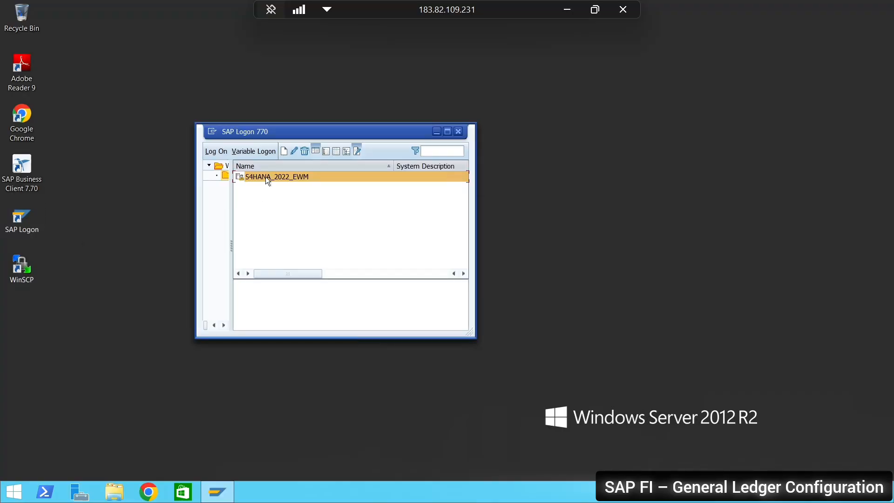
double_click(265, 177)
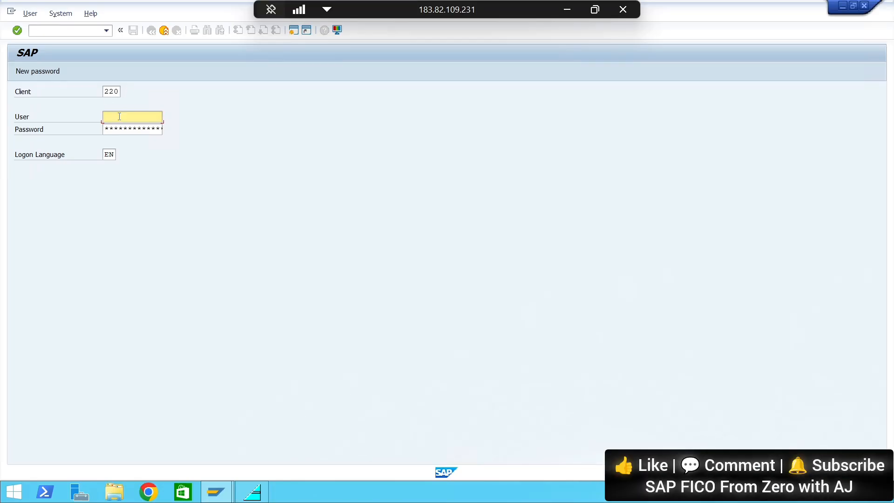
type("best")
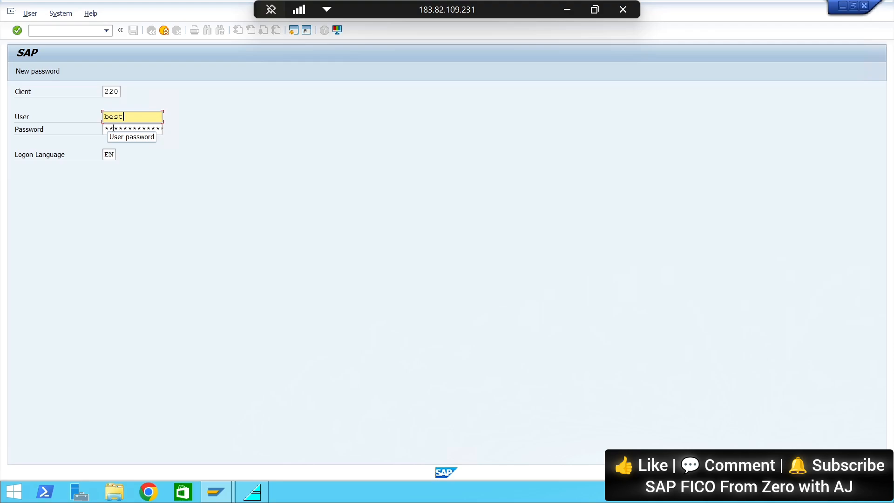
key("Tab")
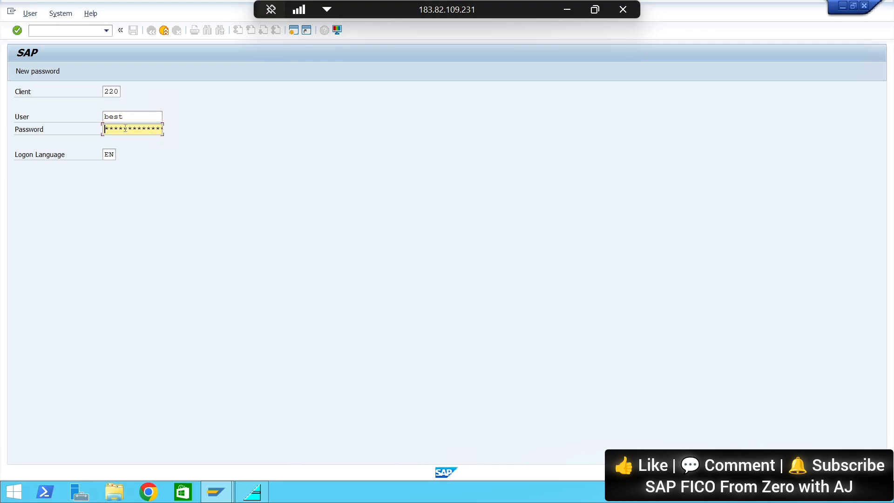
type("*")
key("BackSpace")
type("********")
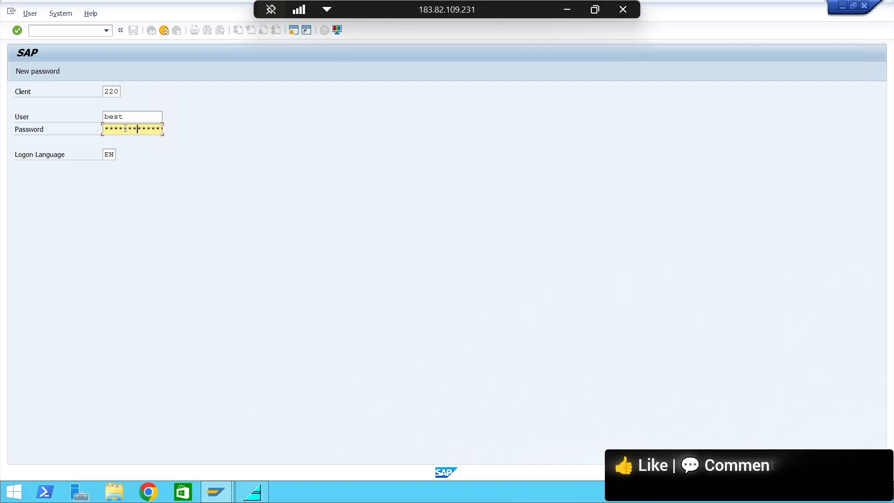
key("Return")
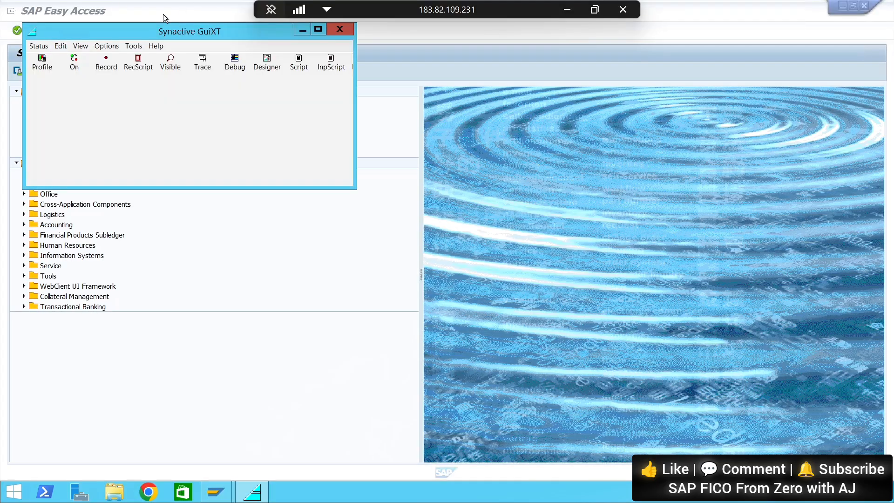
left_click(304, 29)
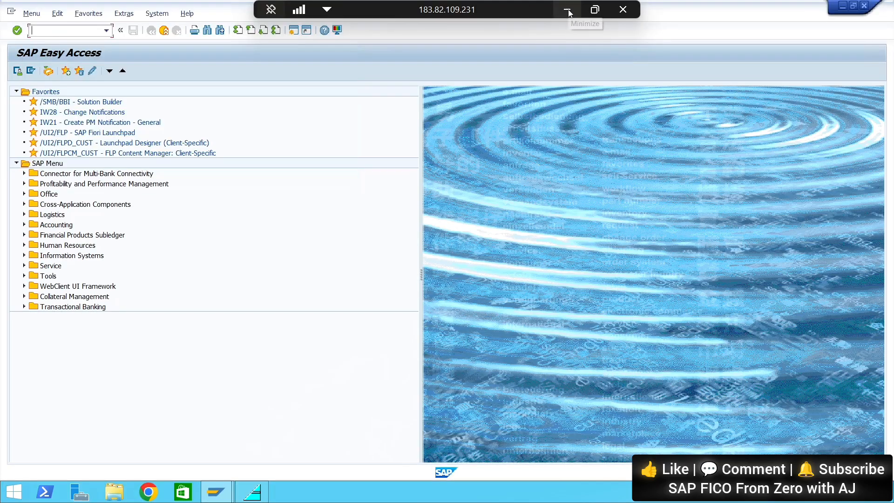
Switch to the Google Slides notes to check the T-Code for Edit Chart of Accounts List, and return to SAP
left_click(567, 9)
left_click(524, 489)
left_click(567, 10)
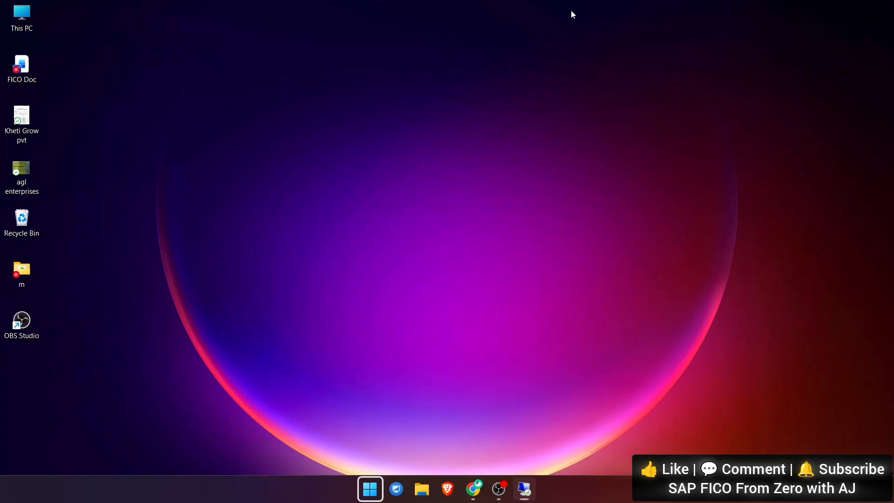
left_click(473, 489)
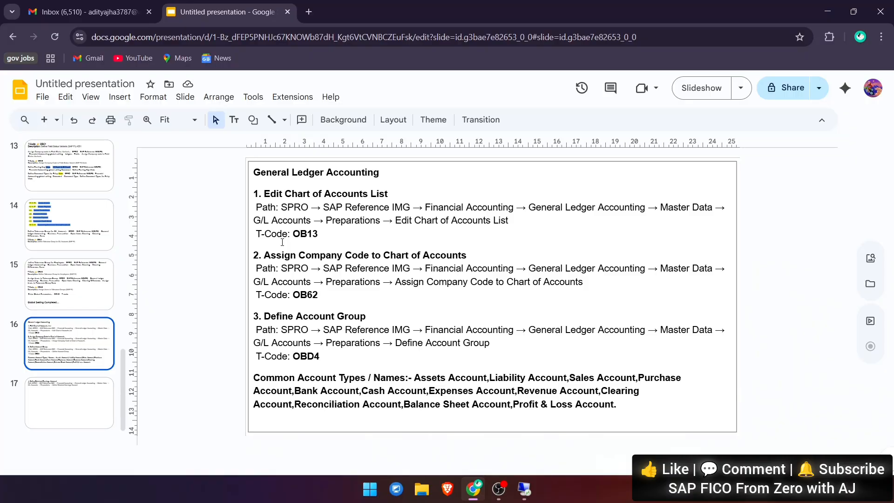
key("alt+Tab")
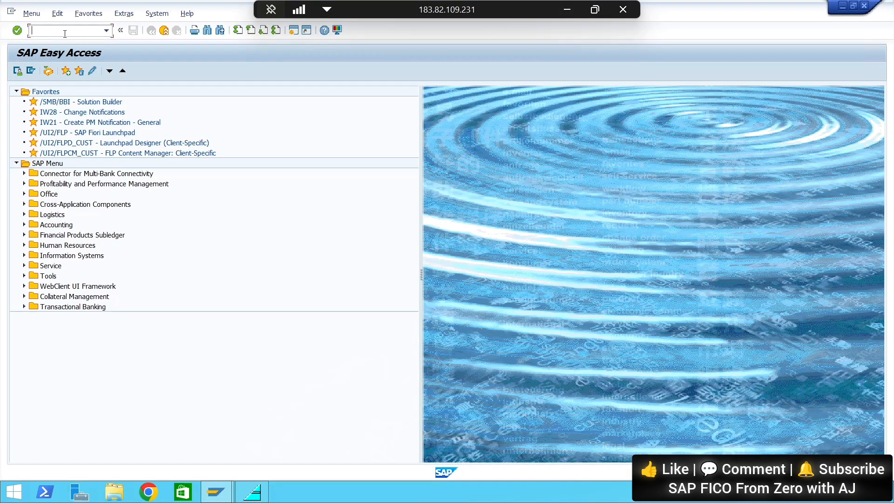
Run transaction OB13 and start a new entry in the list of charts of accounts
type("OB13")
key("Return")
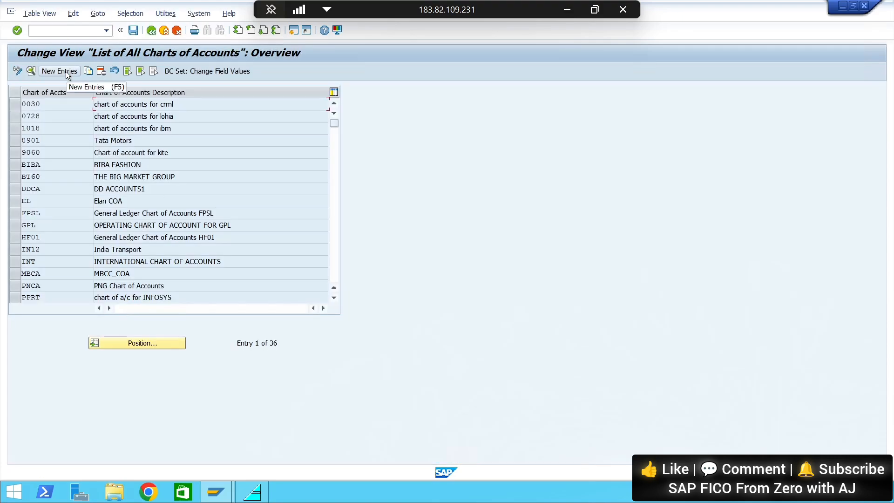
left_click(59, 70)
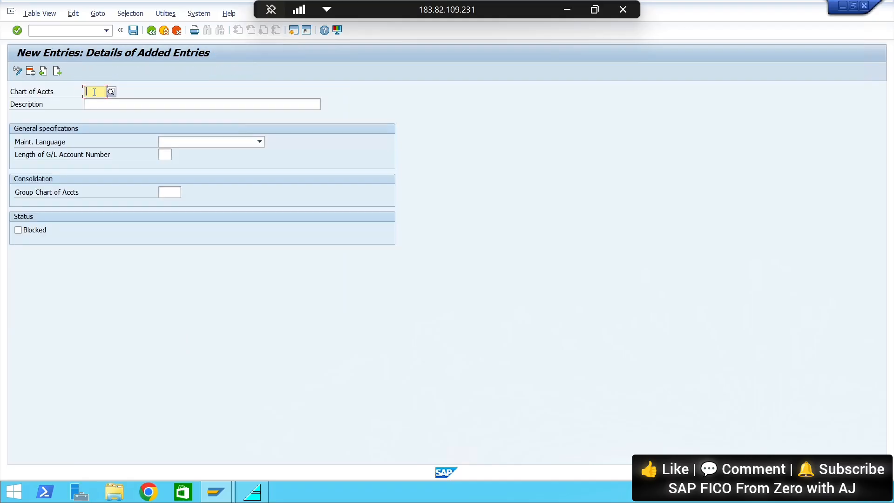
Enter AS01 as the chart of accounts and begin its description with "Chart of account for"
type("AS01")
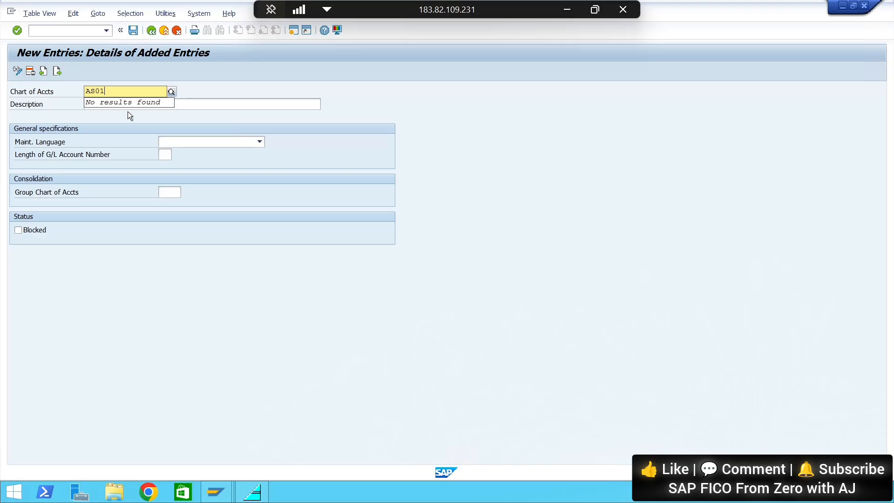
left_click(182, 103)
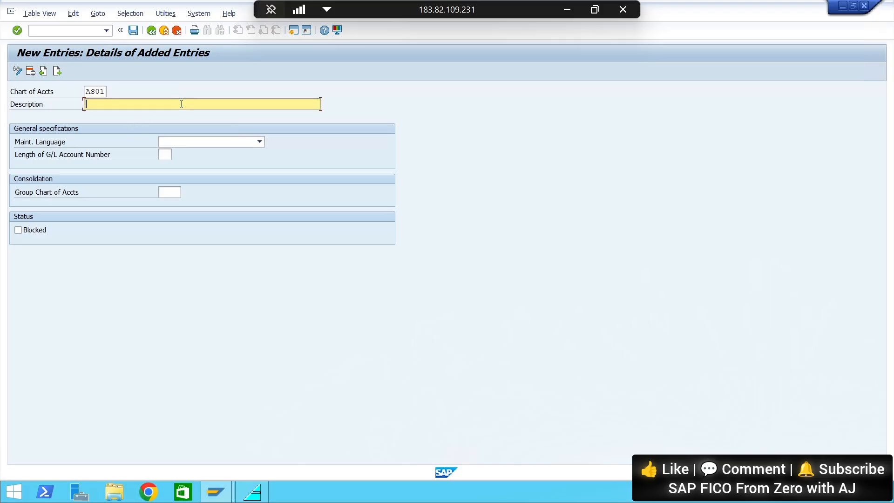
type("E")
key("BackSpace")
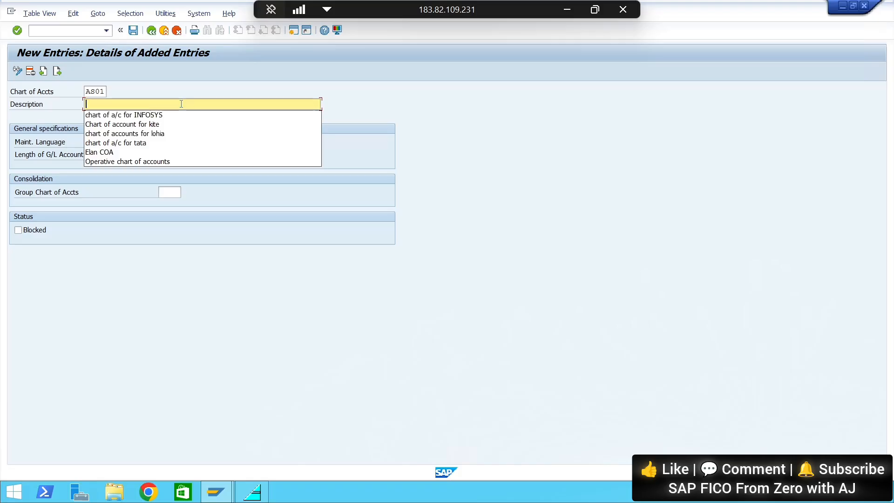
type("Ch")
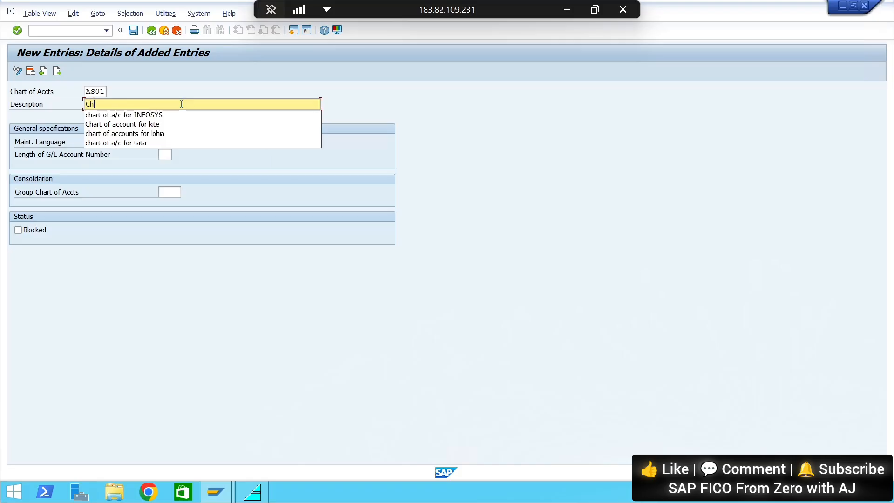
left_click(149, 125)
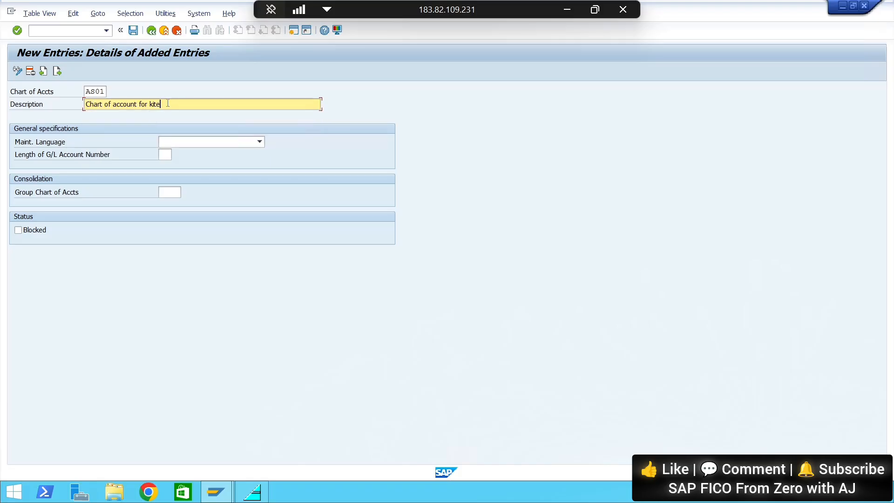
key("BackSpace")
key("BackSpace")
key("BackSpace")
key("BackSpace")
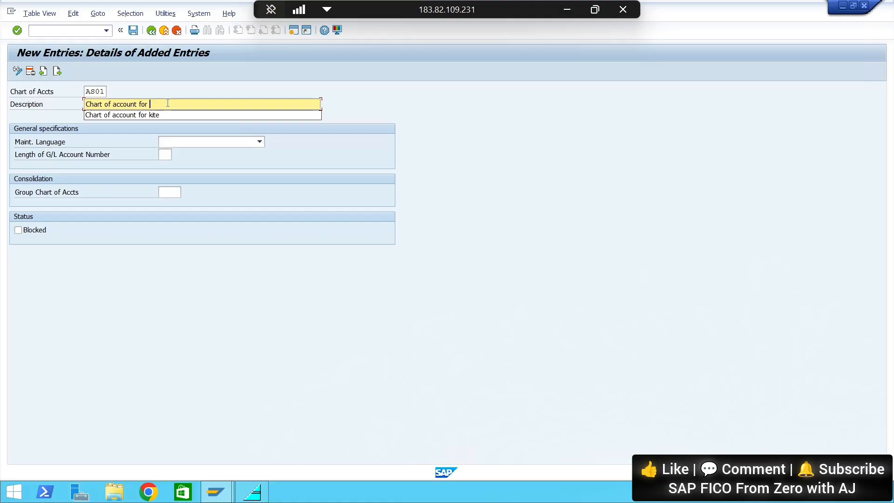
Look up the company codes on the Organization Structure slide in Google Slides, reselect the General Ledger Accounting slide, and return to SAP
left_click(567, 9)
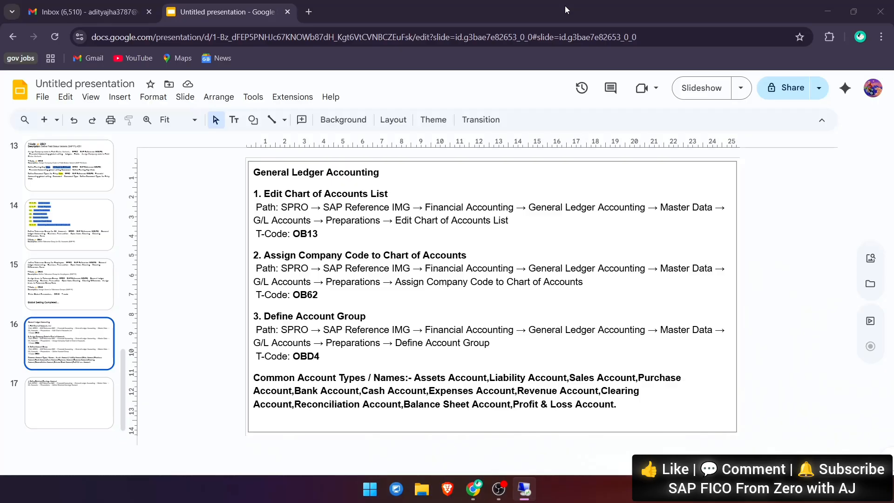
scroll(38, 233, "up", 8)
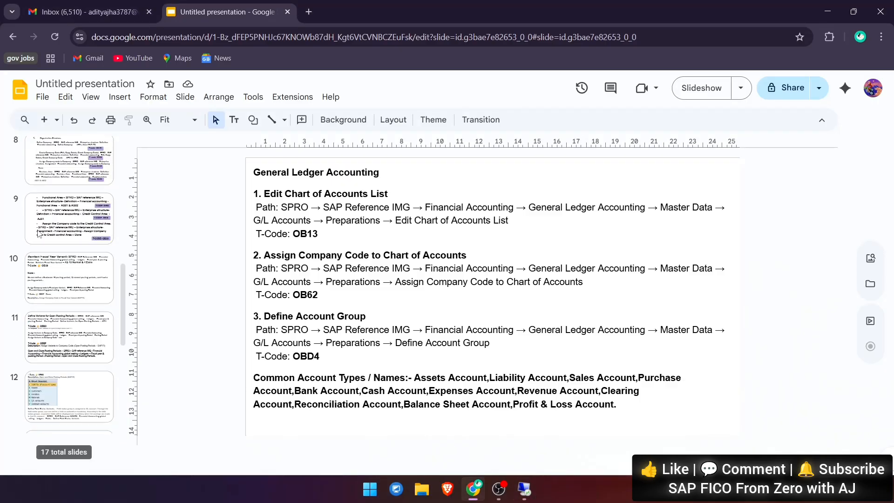
left_click(38, 233)
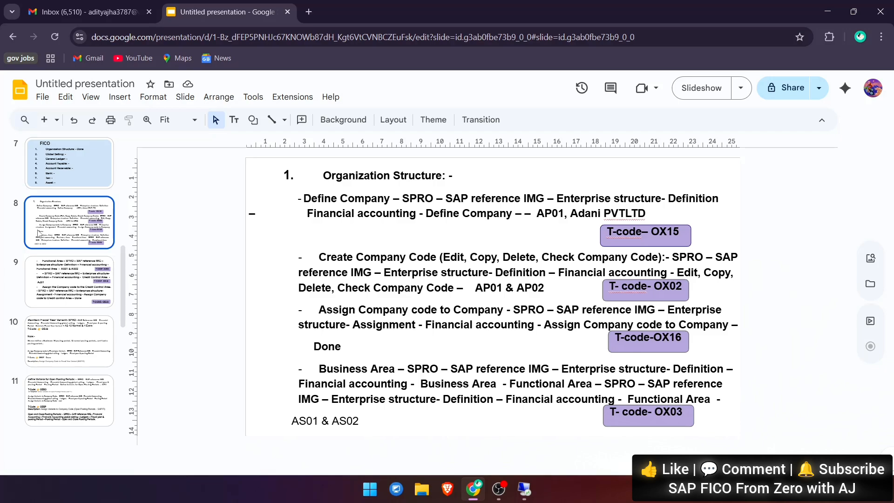
scroll(38, 233, "down", 8)
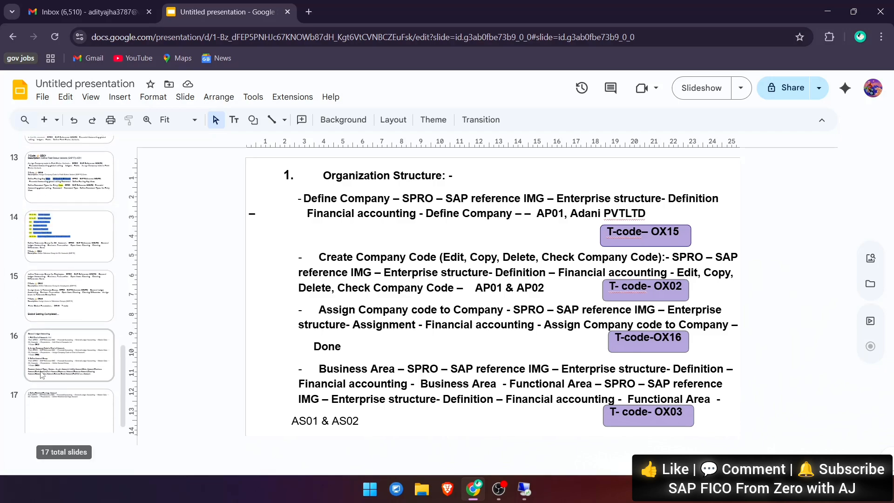
left_click(61, 365)
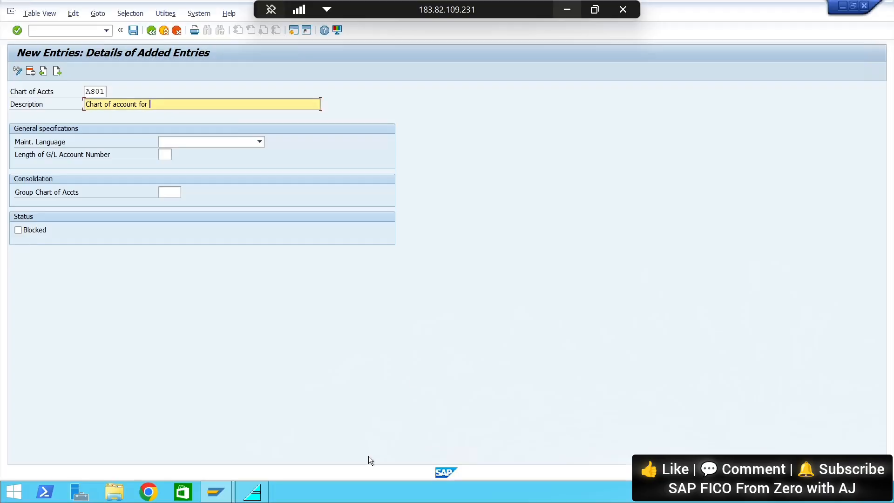
Complete the description as "Chart of account for AP01" and set the maintenance language to EN English
type("AP")
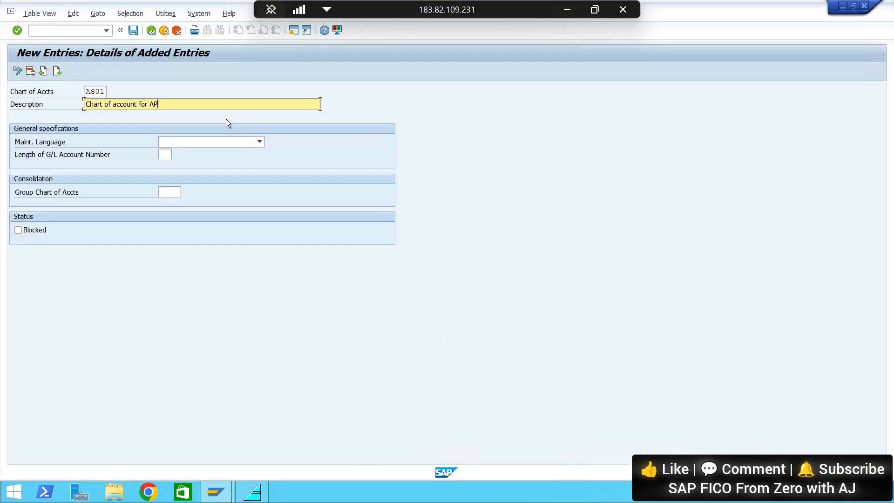
type("01")
left_click(195, 143)
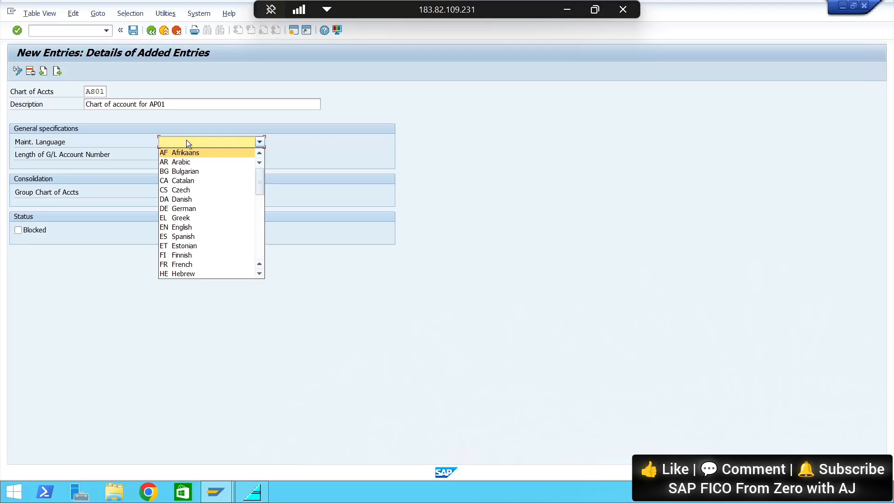
key("e")
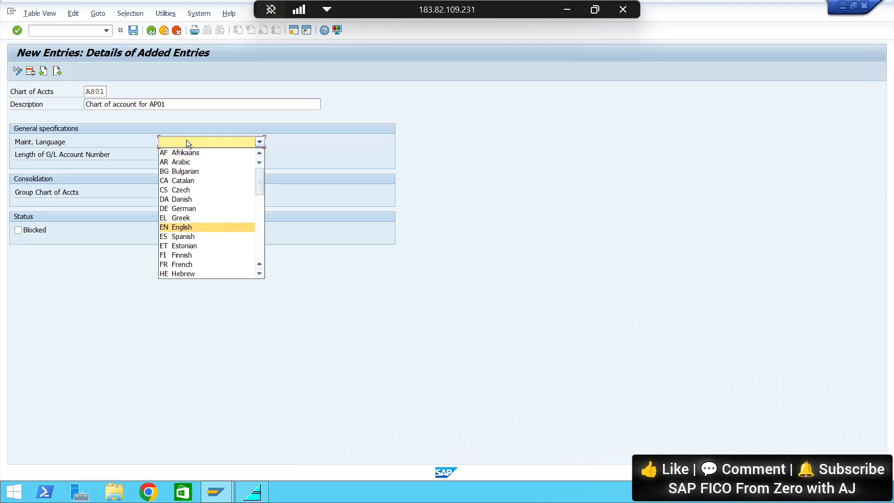
left_click(176, 228)
Set the length of the G/L account number to 6 and save the entry under the proposed customizing request
left_click(167, 155)
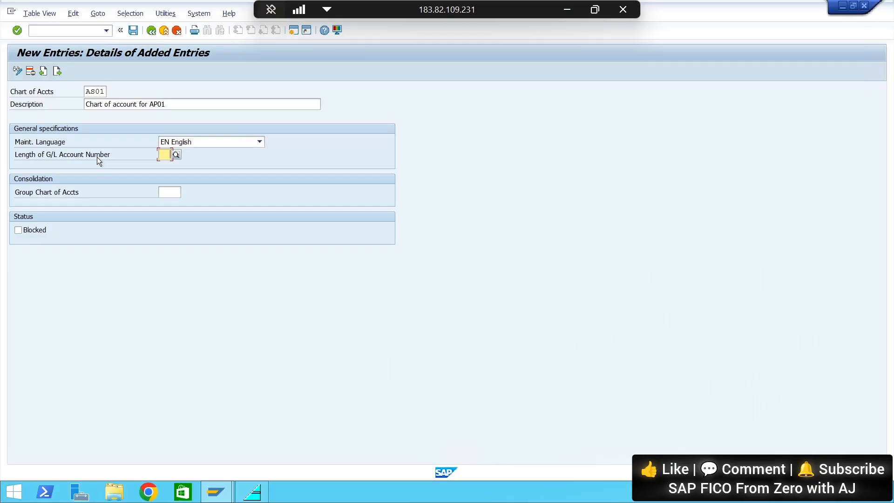
type("6")
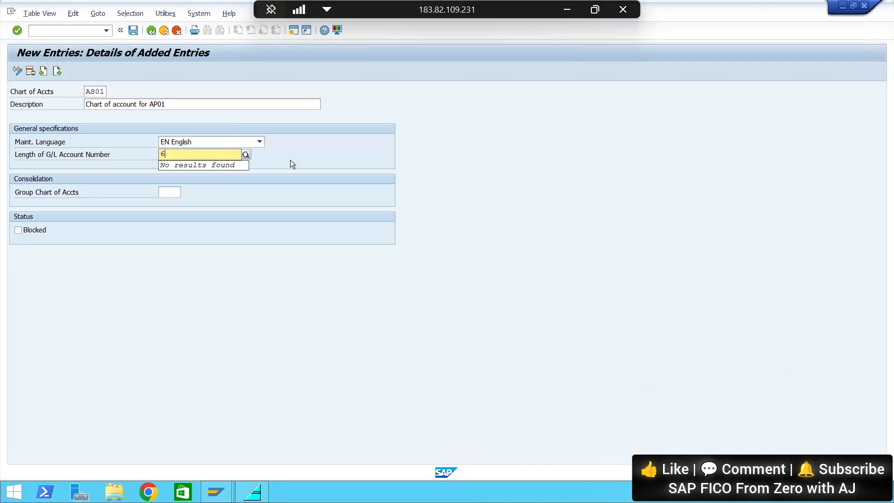
key("Return")
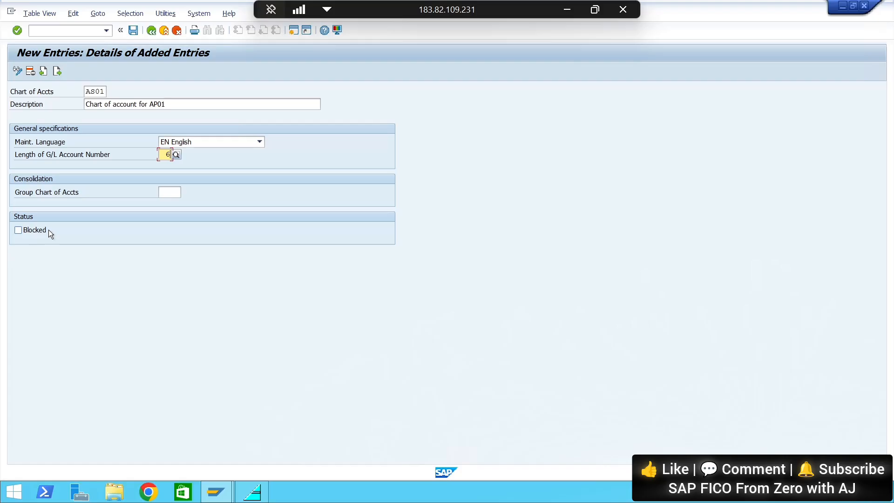
key("ctrl+s")
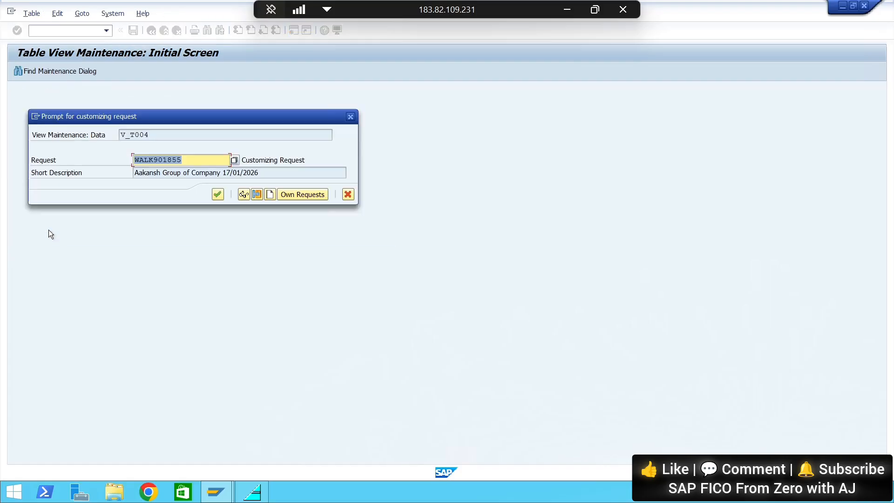
left_click(217, 193)
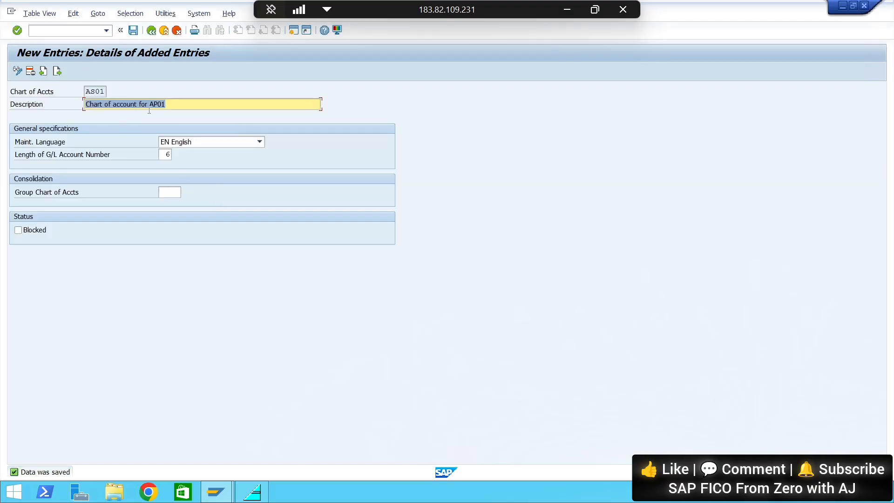
Switch to Google Slides and append "- AS01" to the Edit Chart of Accounts List path on the General Ledger Accounting slide
left_click(567, 9)
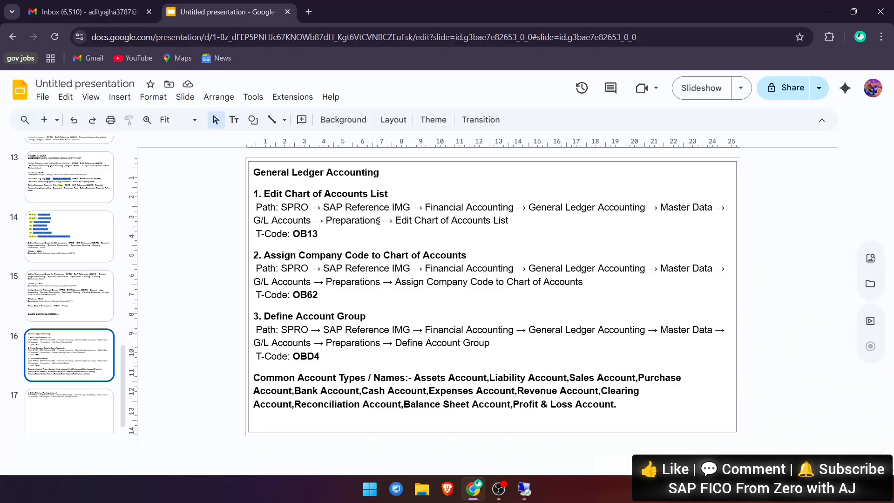
left_click(334, 229)
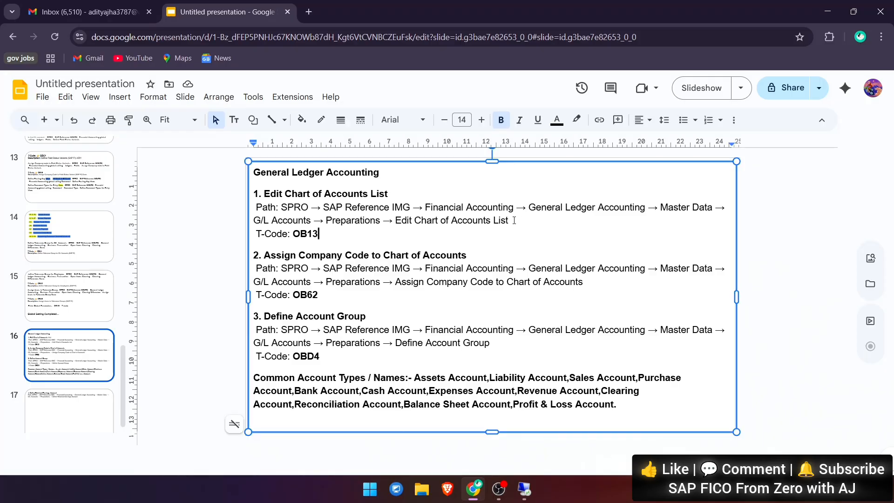
left_click(515, 221)
type("AS")
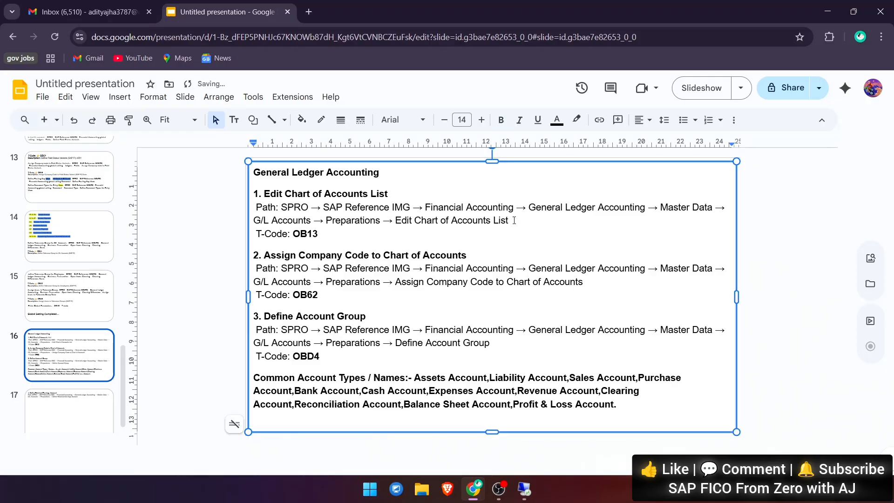
type("01")
left_click(513, 220)
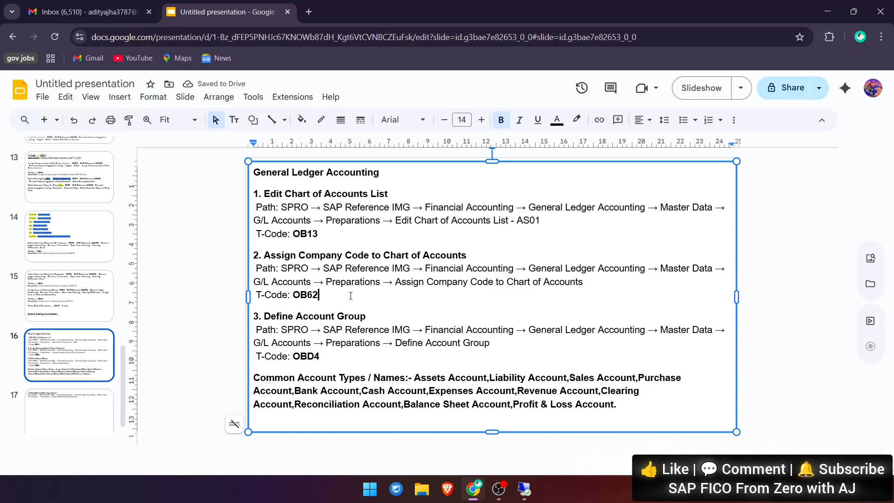
Return to SAP, open transaction OB62 and bring up the company code positioning prompt
key("alt+Tab")
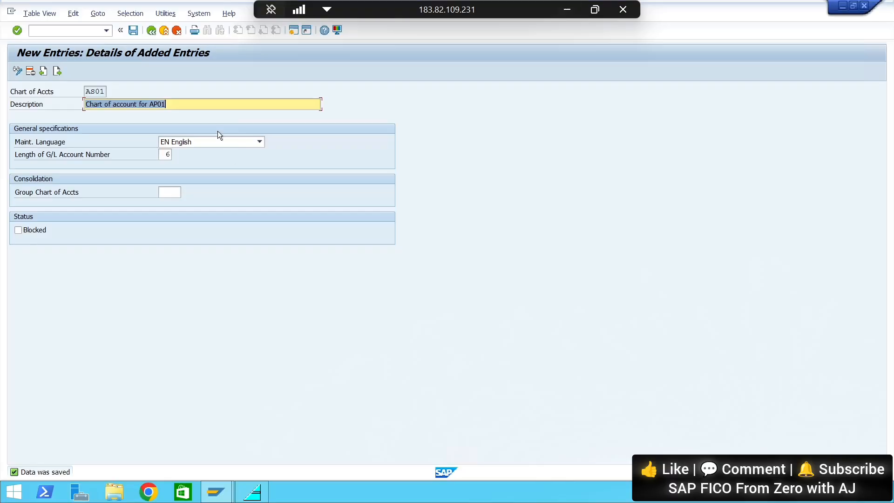
left_click(52, 30)
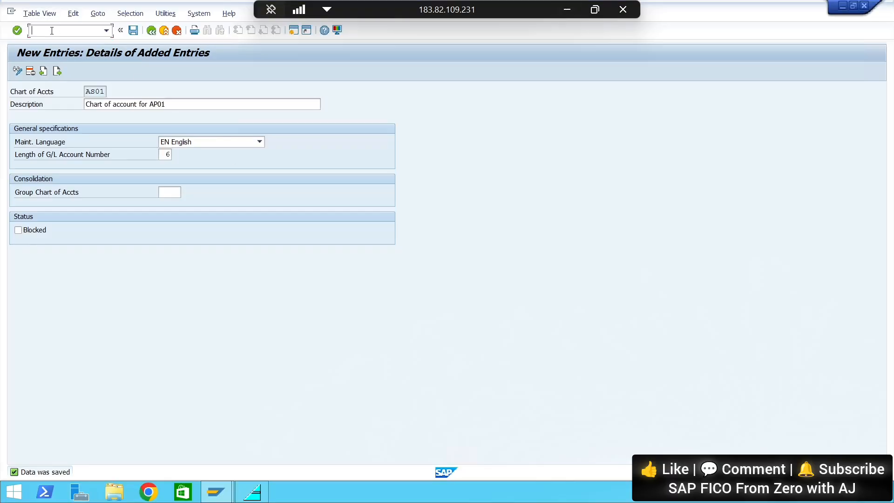
type("/nOB62")
key("Return")
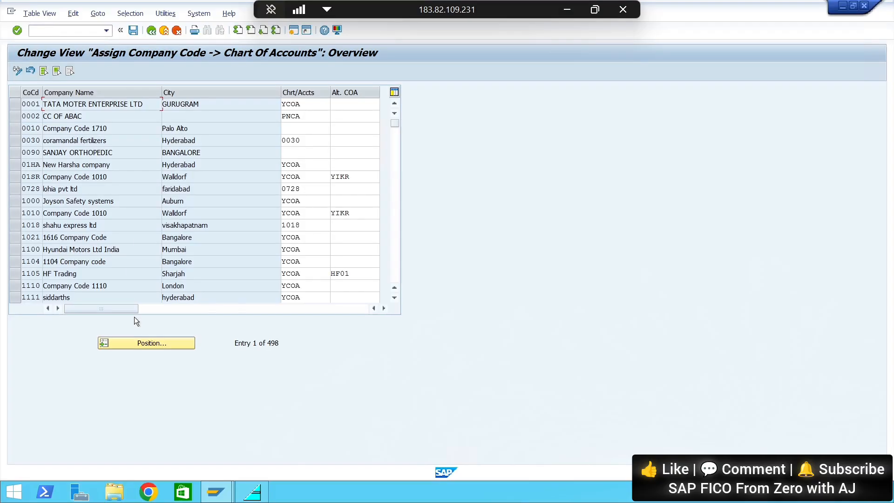
left_click(149, 343)
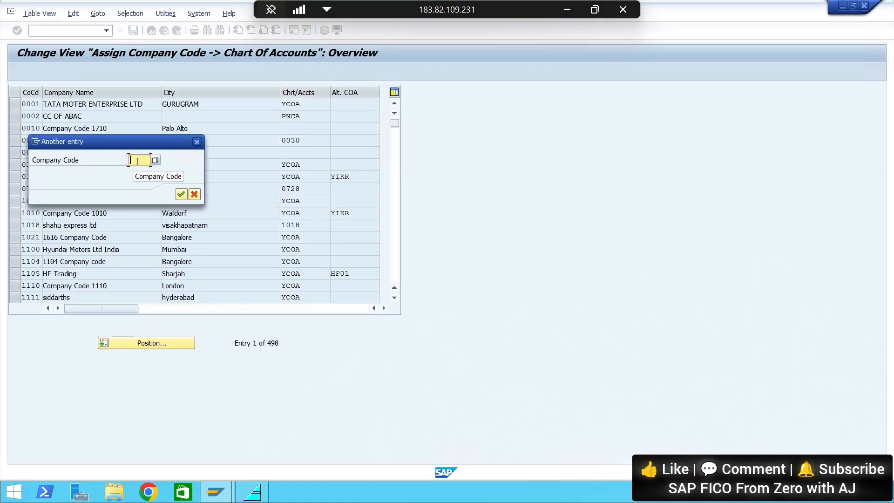
Look up the company codes on the Organization Structure slide in Google Slides, reselect the General Ledger Accounting slide, and switch back to SAP
left_click(567, 9)
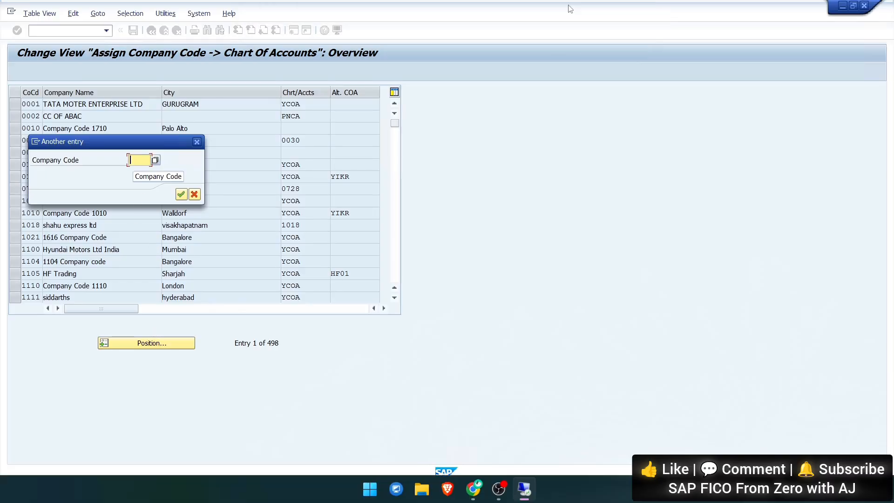
scroll(110, 239, "up", 10)
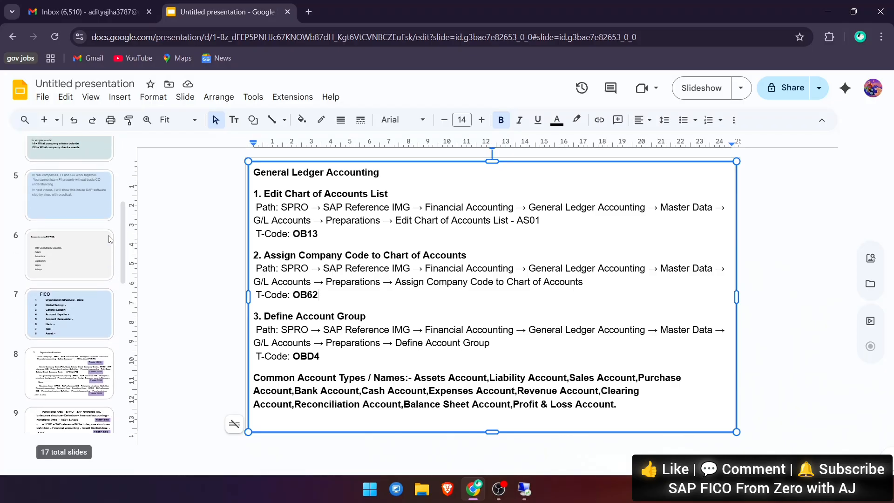
left_click(70, 378)
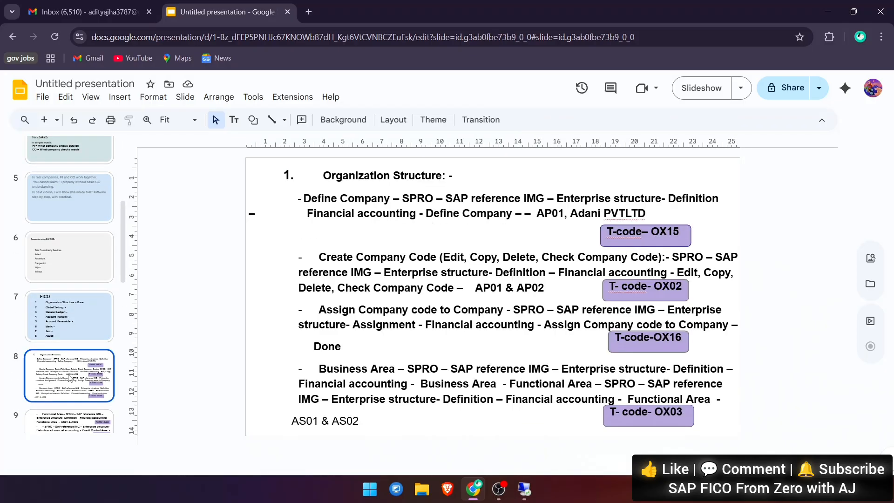
scroll(70, 378, "down", 10)
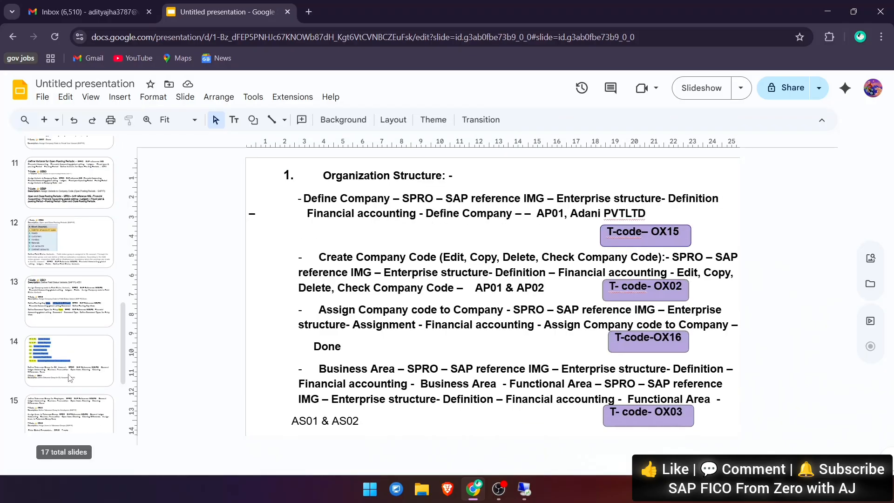
left_click(70, 362)
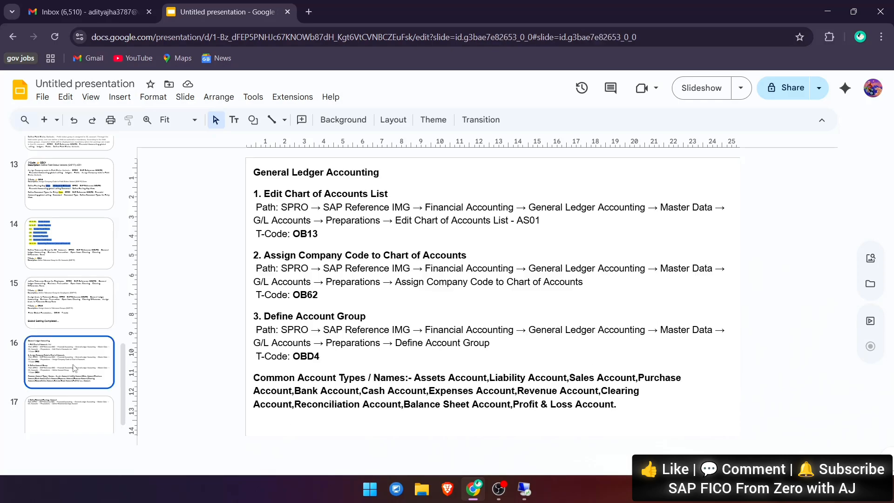
key("alt+Tab")
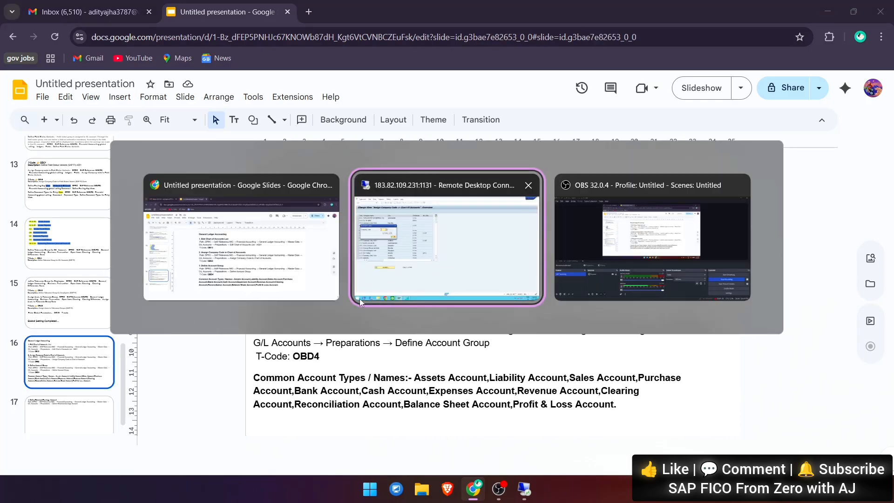
left_click(401, 275)
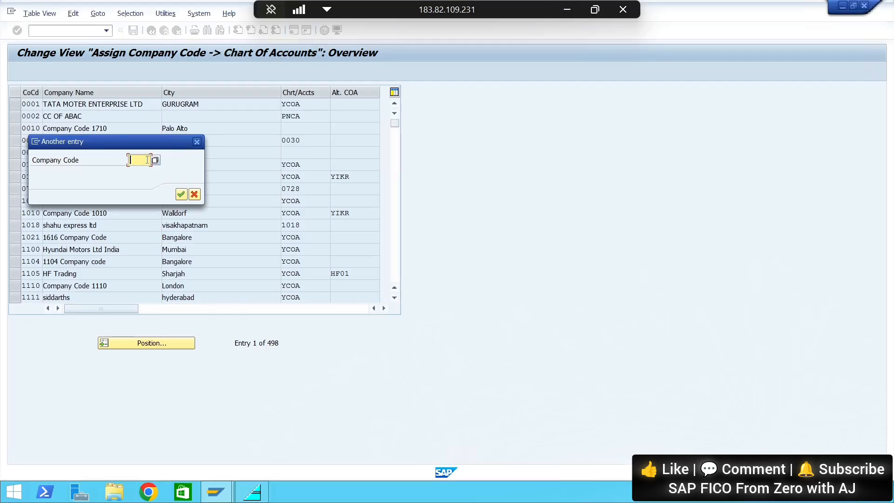
Position the list at company code AP01 and assign chart of accounts AS01 to it
type("AP0")
key("Return")
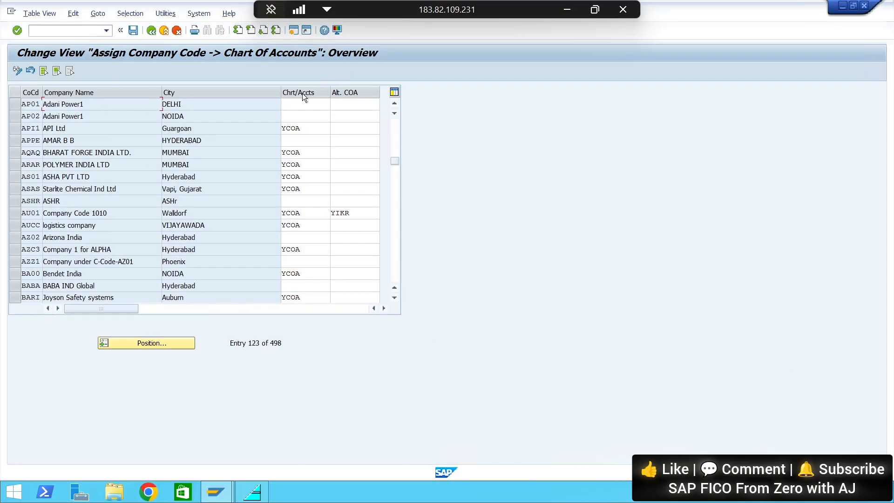
left_click(288, 104)
type("A")
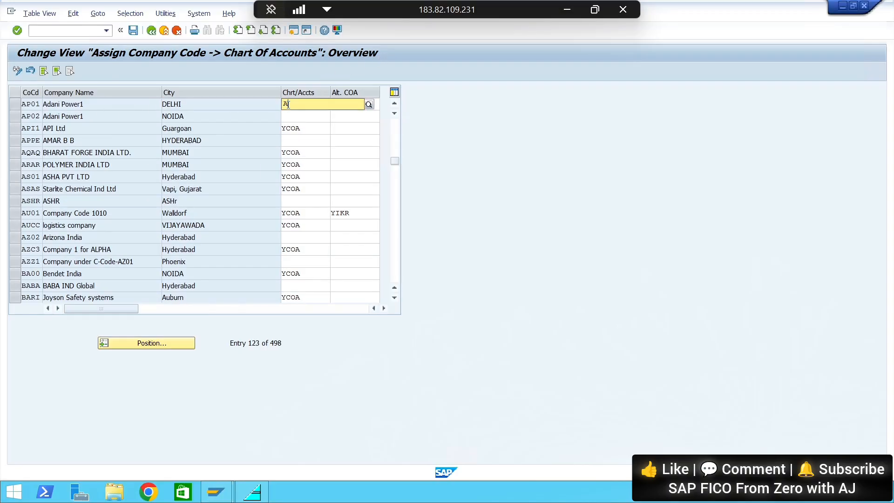
type("S01")
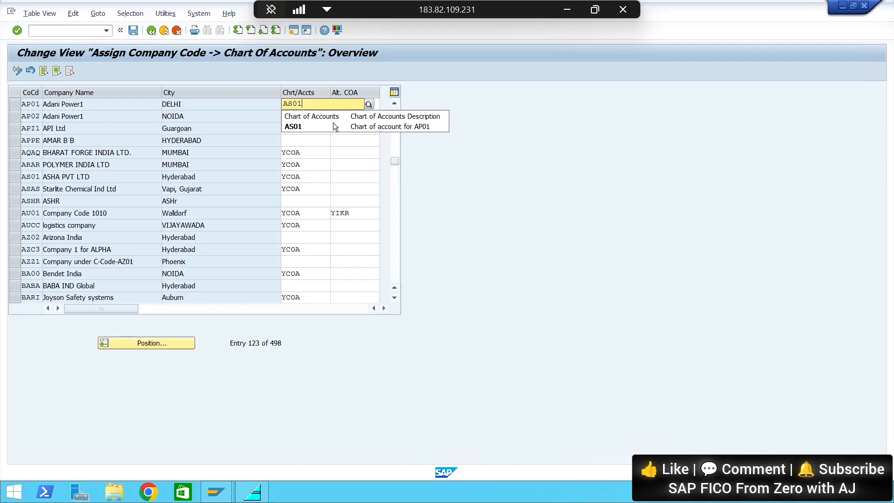
left_click(338, 124)
Assign chart of accounts AS01 to company code AP02 and save the assignments under the proposed customizing request
left_click(294, 117)
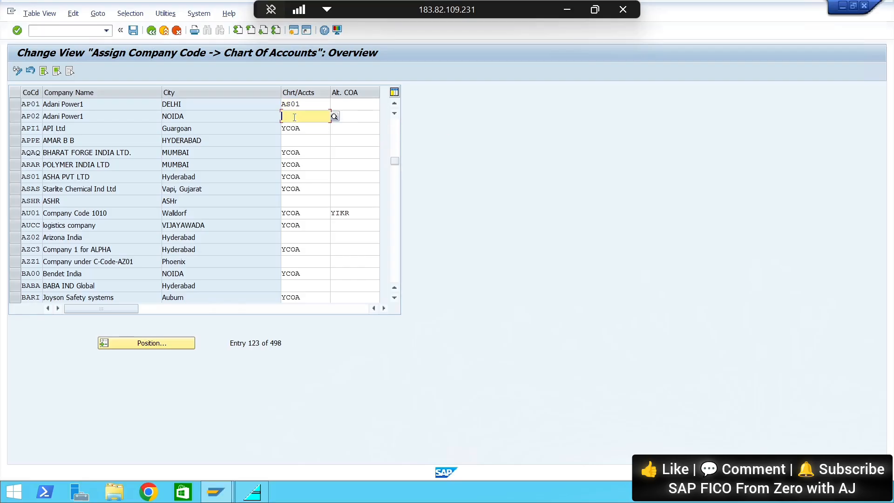
type("AS01")
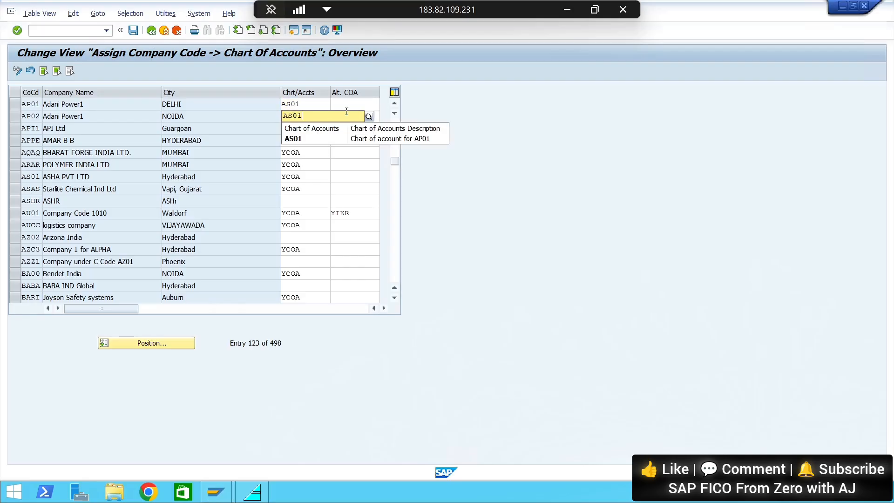
left_click(363, 139)
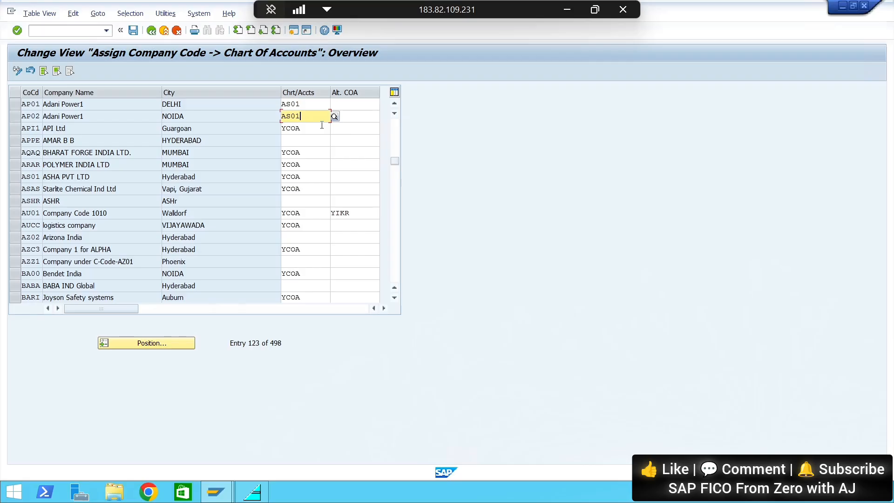
key("ctrl+s")
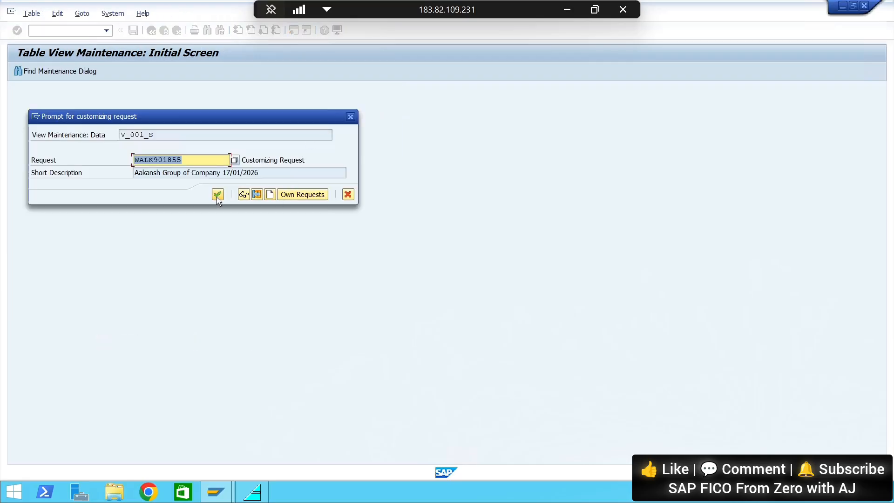
left_click(217, 197)
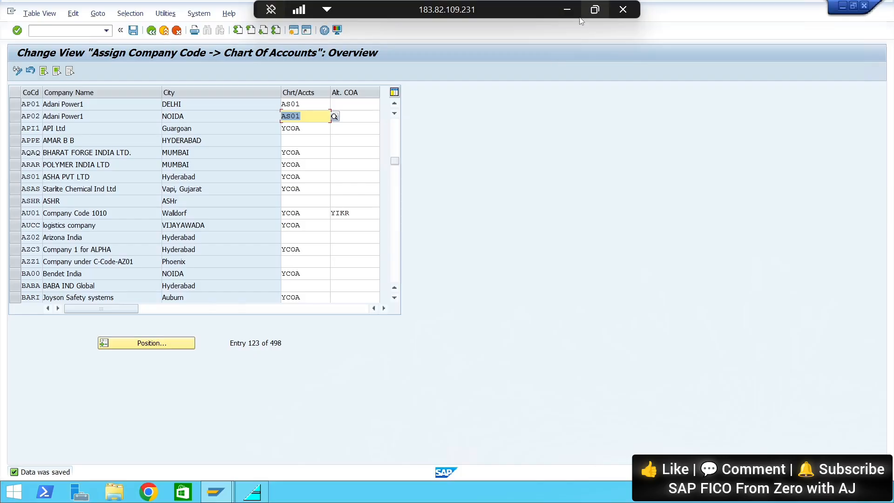
Switch to Google Slides and append "- Done" to the Assign Company Code to Chart of Accounts path
left_click(566, 10)
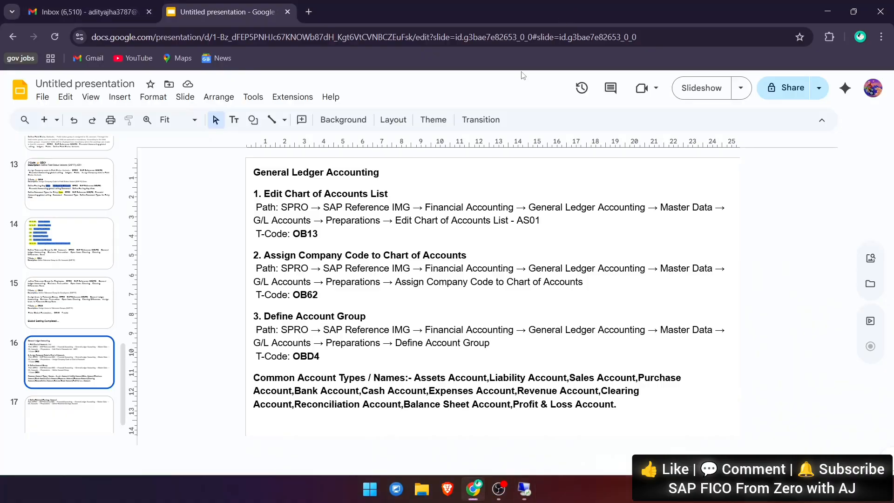
left_click(331, 299)
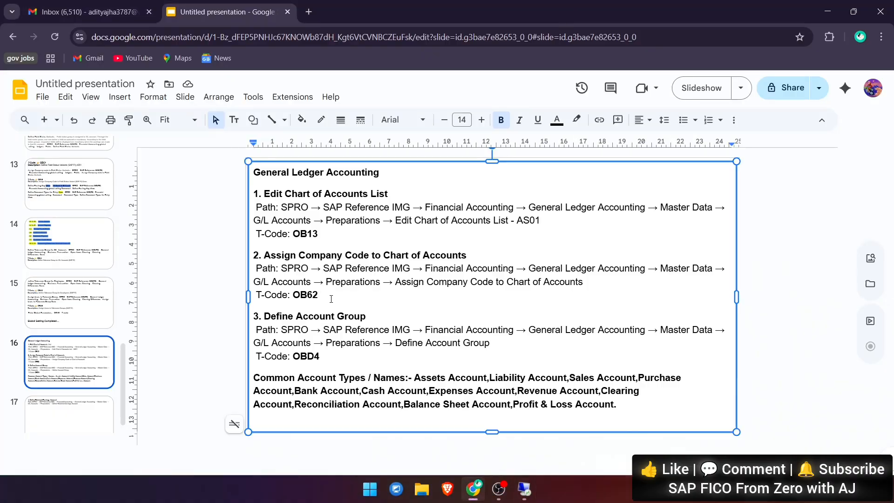
left_click(602, 285)
type("- Done")
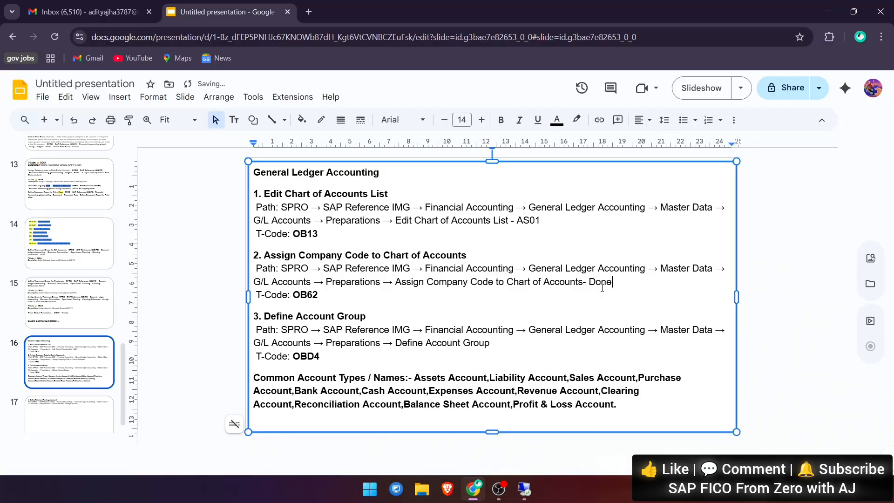
left_click(325, 357)
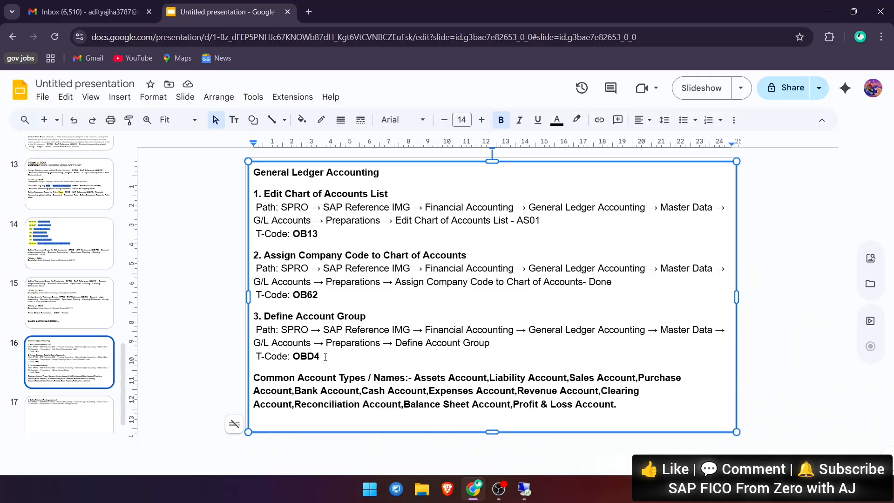
Return to SAP and open transaction OBD4 for the G/L account groups
key("alt+Tab")
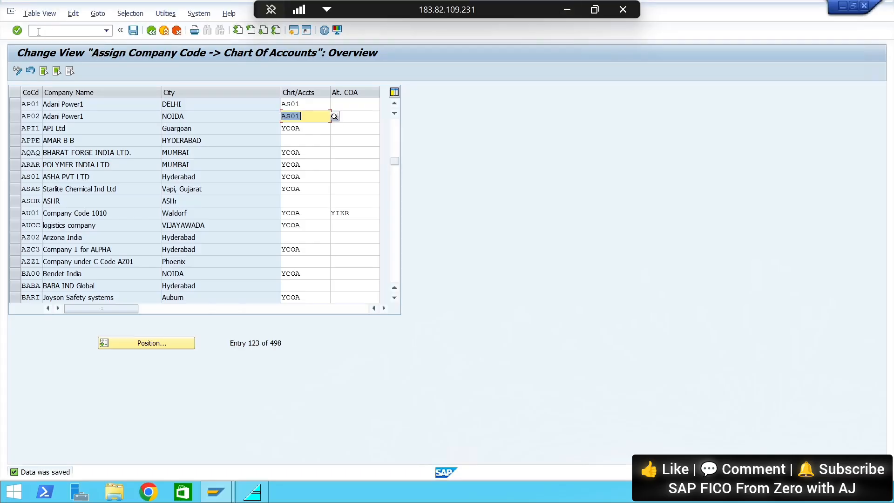
left_click(39, 31)
type("/nO")
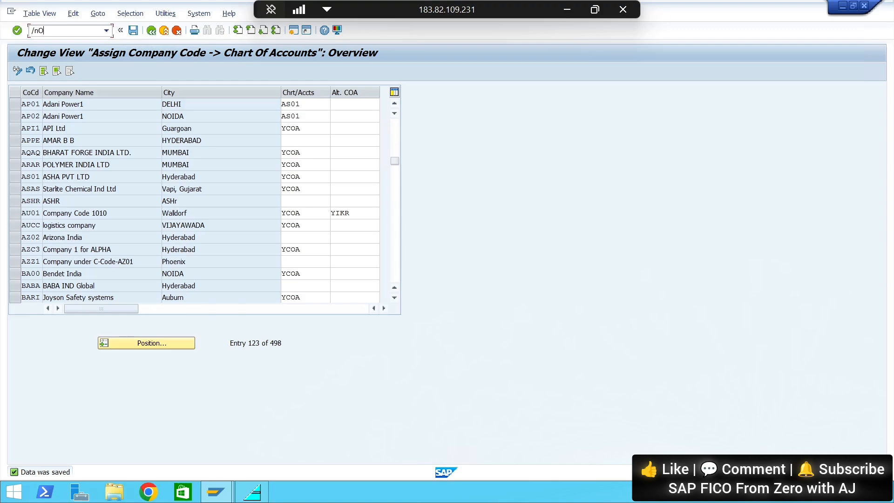
type("BD4")
key("Return")
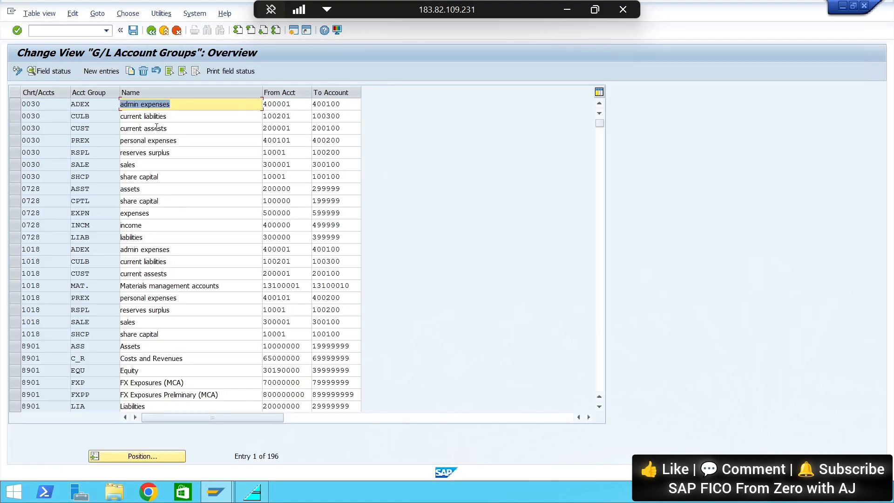
Start a new G/L account group entry for chart of accounts AS01 with account group Asse
left_click(95, 71)
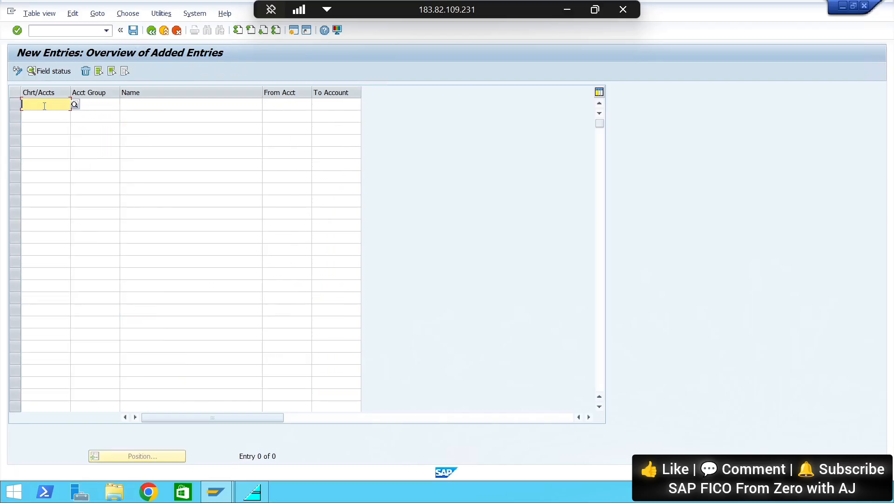
type("AS01")
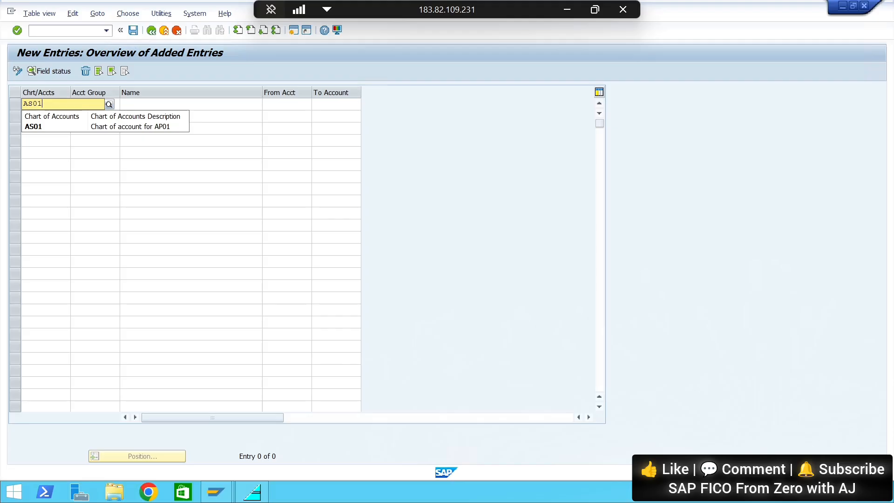
left_click(121, 128)
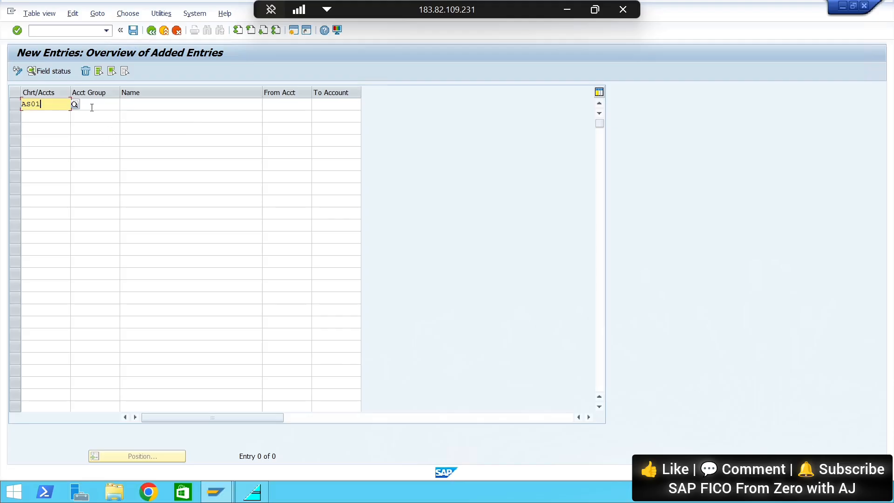
left_click(91, 106)
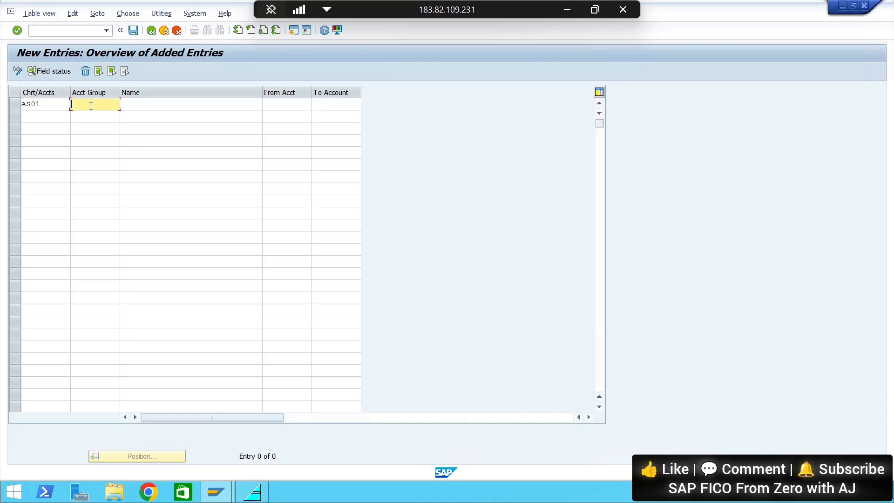
type("Asse")
Name the Asse account group "Assets AC", with a capital A
left_click(139, 104)
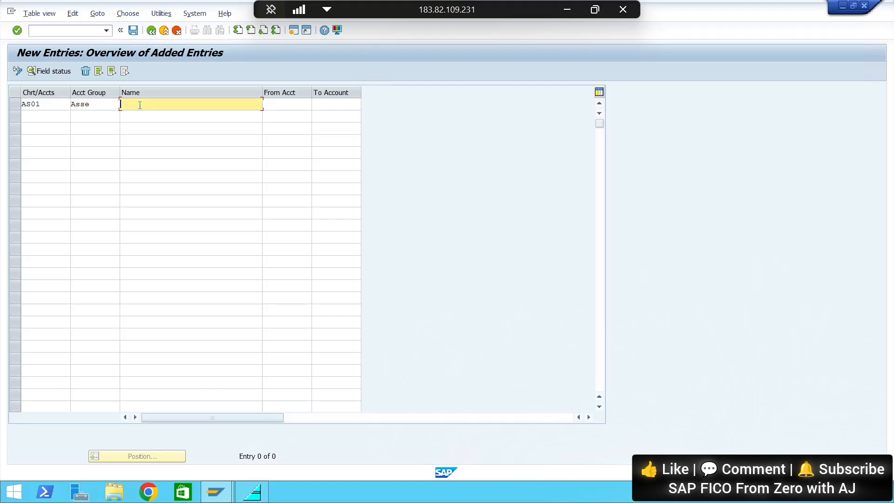
type("Ass")
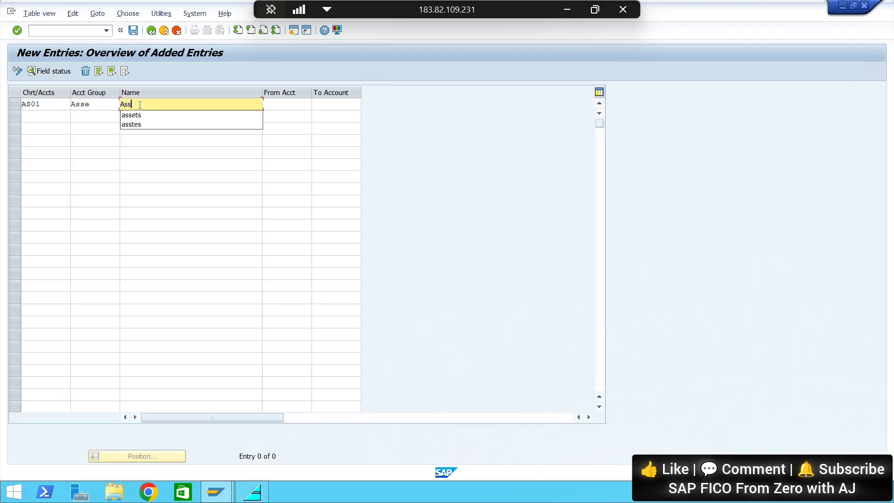
left_click(138, 115)
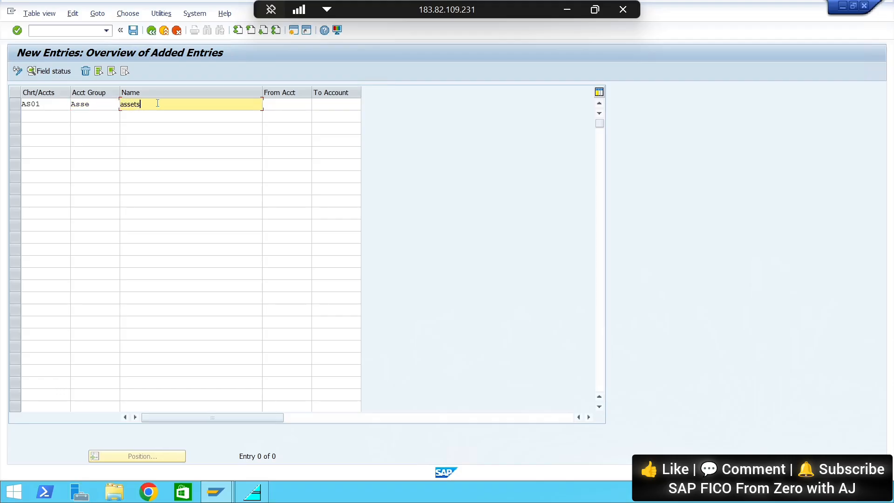
type("AC")
left_click(125, 104)
key("BackSpace")
type("A")
Set the number range of the Asse account group from 100000 to 100999
left_click(276, 104)
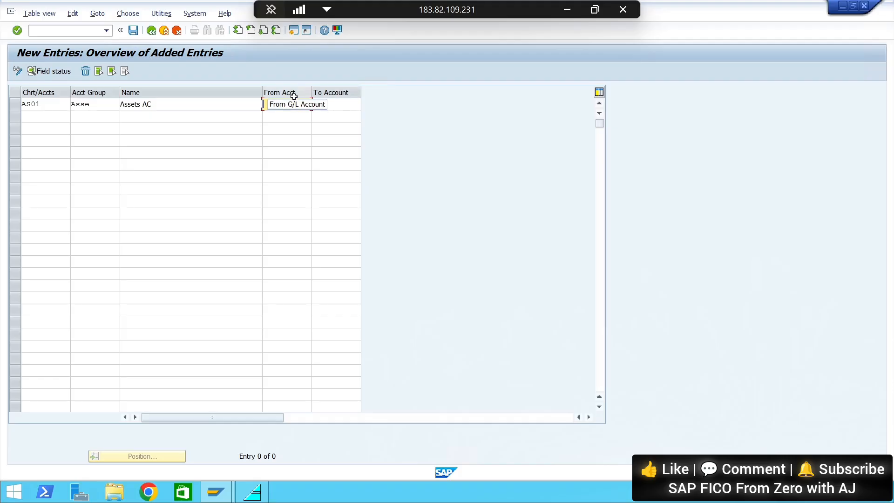
type("1")
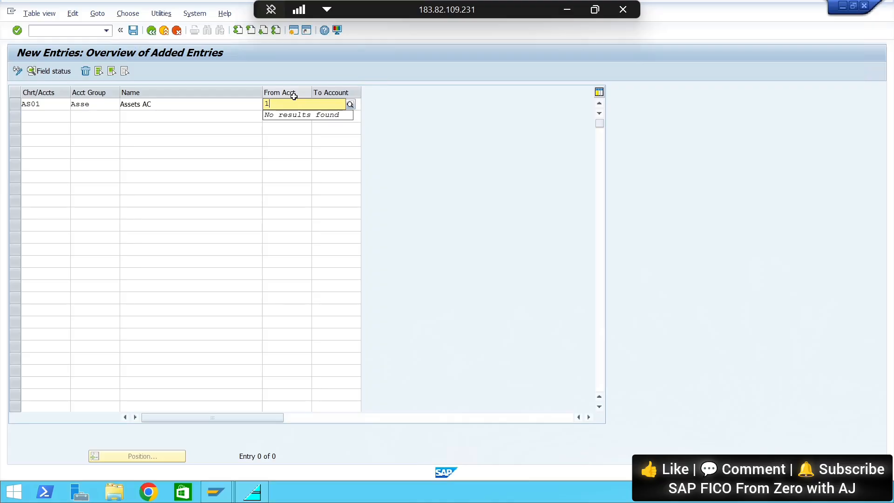
type("00000")
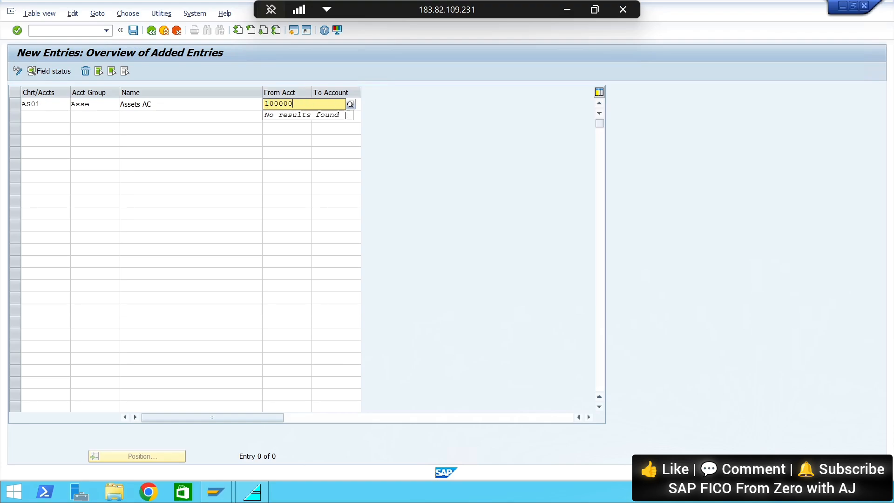
left_click(357, 116)
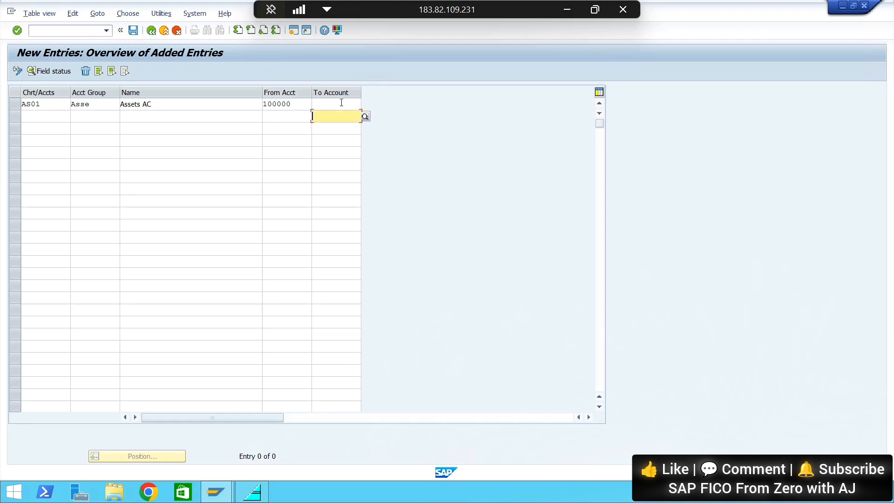
left_click(341, 103)
type("100")
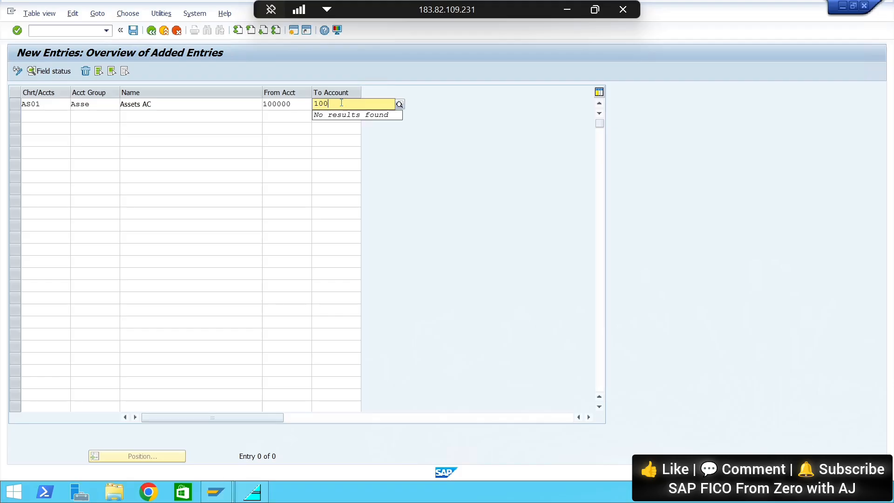
type("999")
Add a second entry for chart of accounts AS01 with account group Labi and the suggested name "liabilities"
left_click(51, 117)
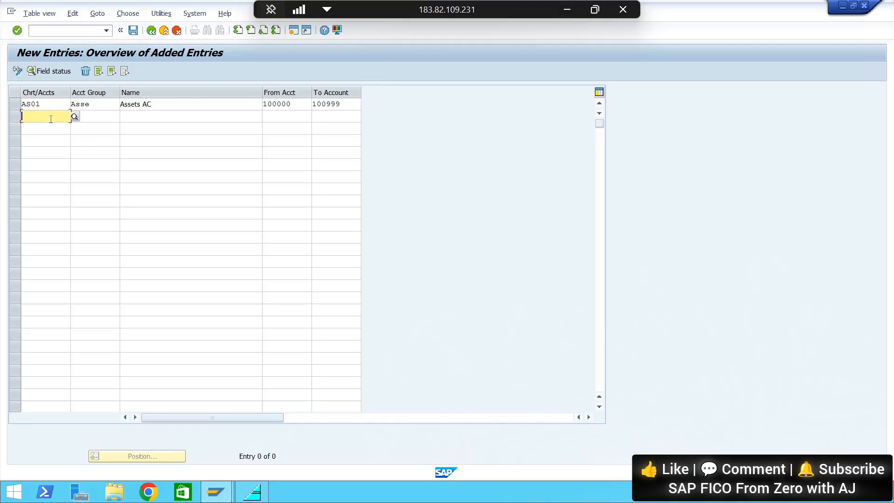
type("AS01")
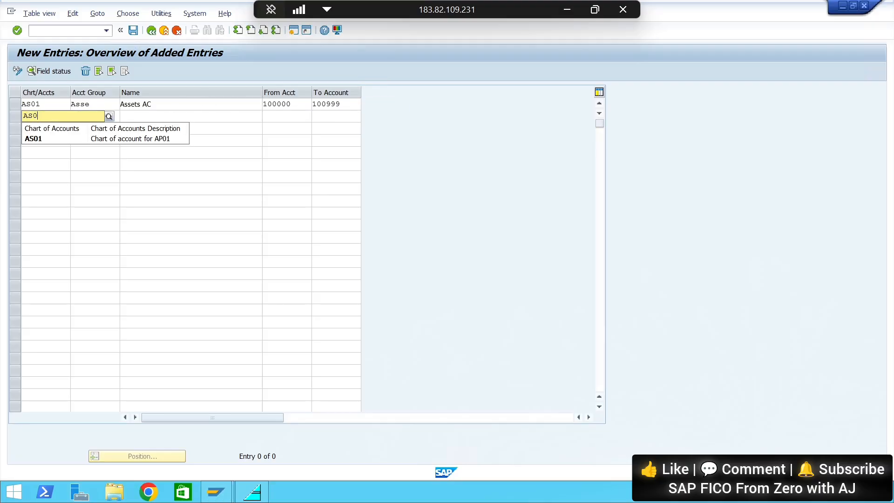
left_click(115, 139)
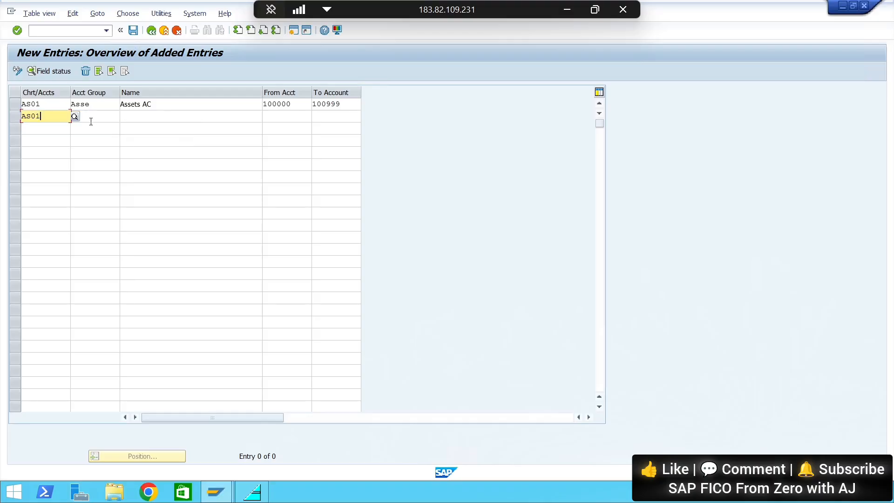
left_click(90, 120)
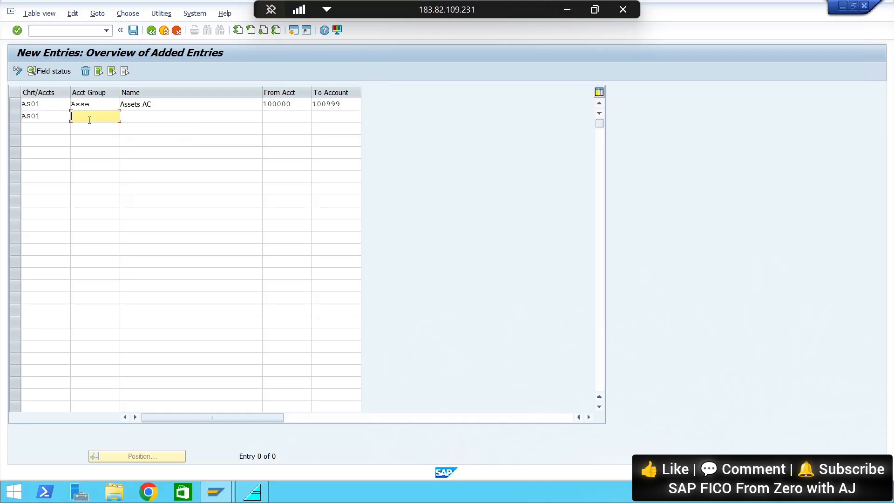
type("Labi")
left_click(142, 115)
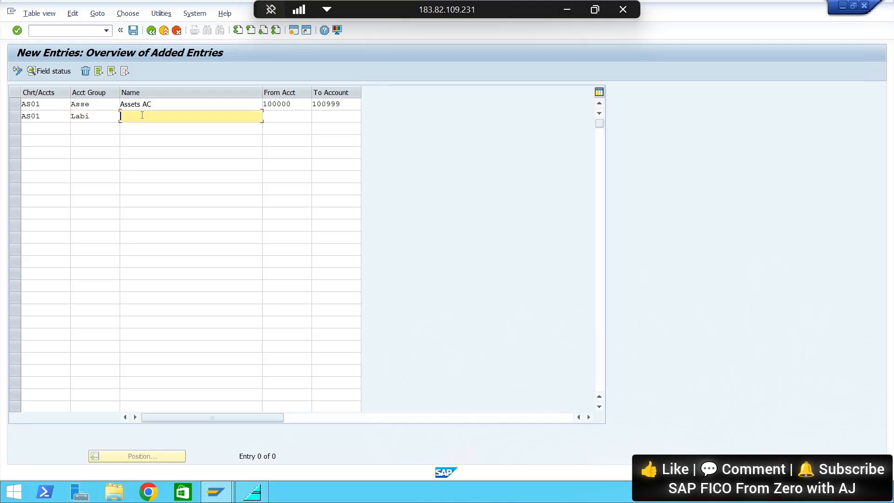
type("La")
key("BackSpace")
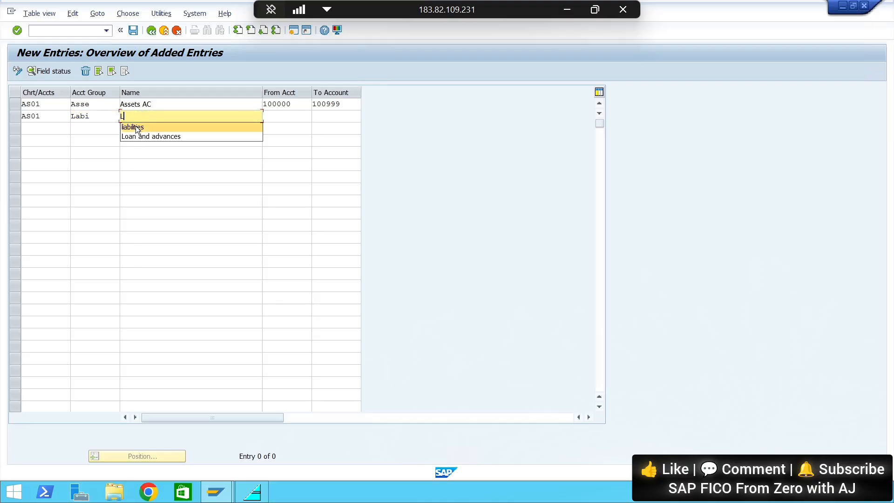
left_click(136, 127)
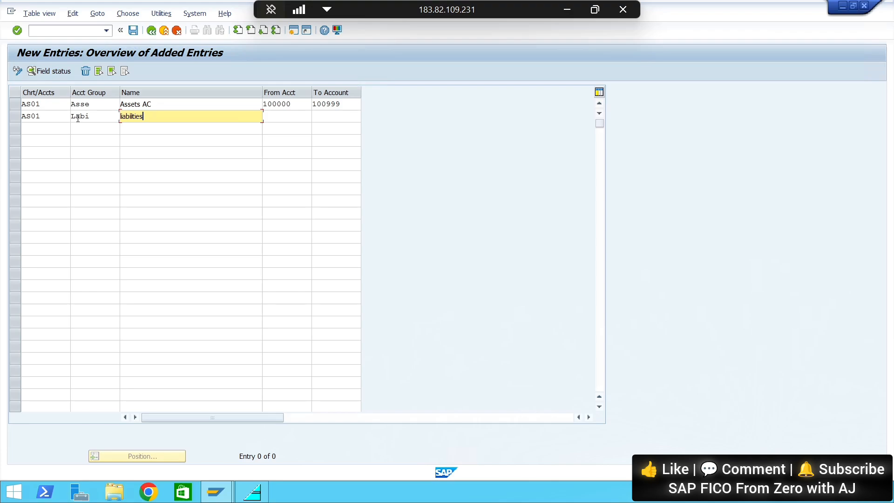
Correct the account group code of the liabilities entry to Liab
left_click(77, 117)
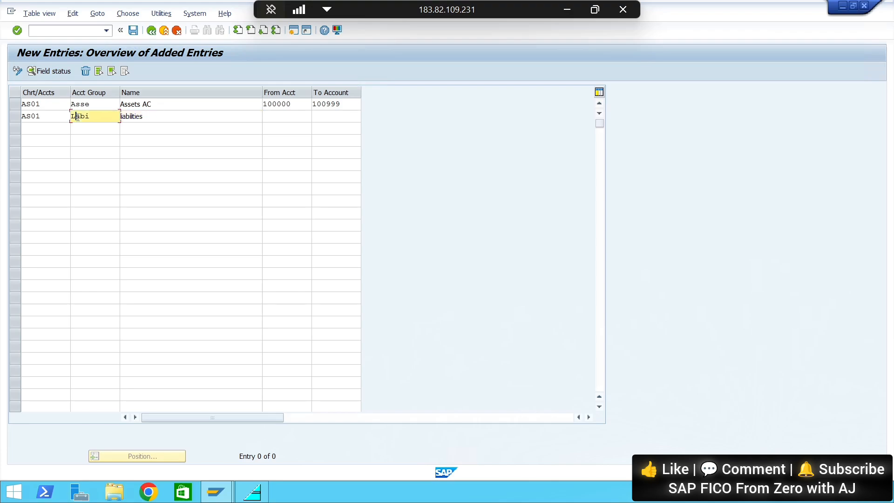
key("BackSpace")
key("BackSpace")
key("BackSpace")
key("BackSpace")
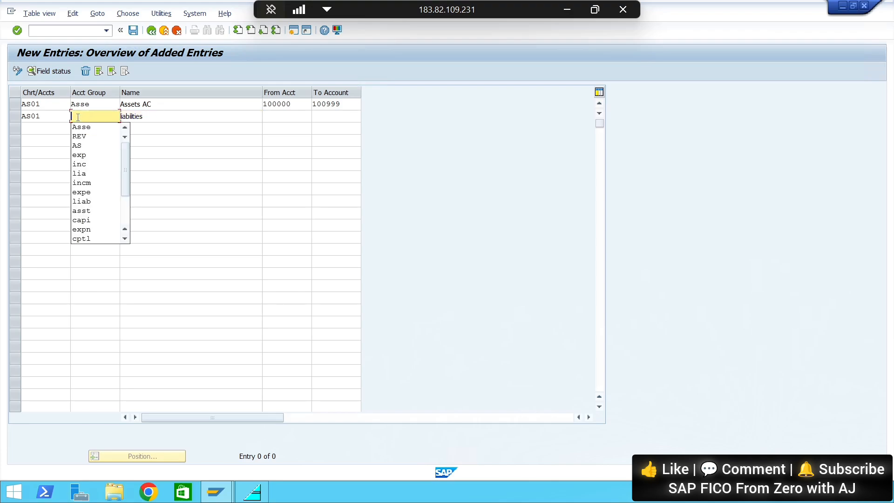
type("Libi")
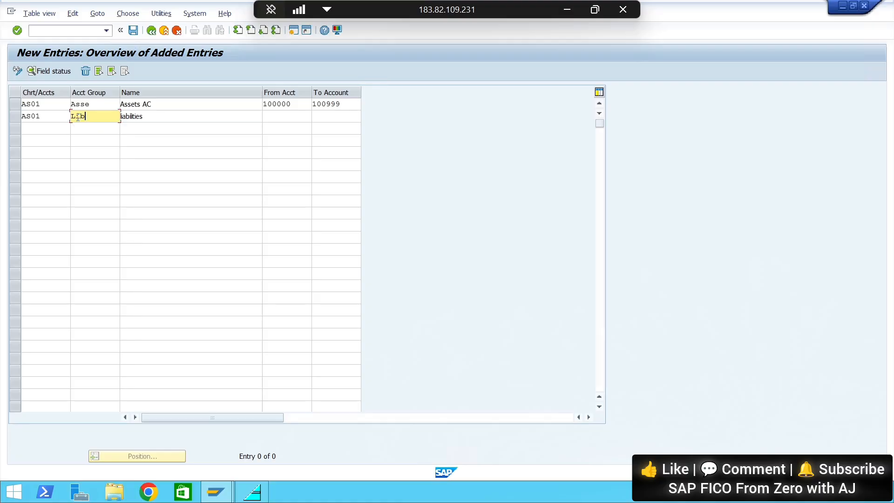
key("BackSpace")
key("BackSpace")
type("B")
key("BackSpace")
type("ab")
Set the number range of the Liab account group from 110000 to 110999
left_click(282, 115)
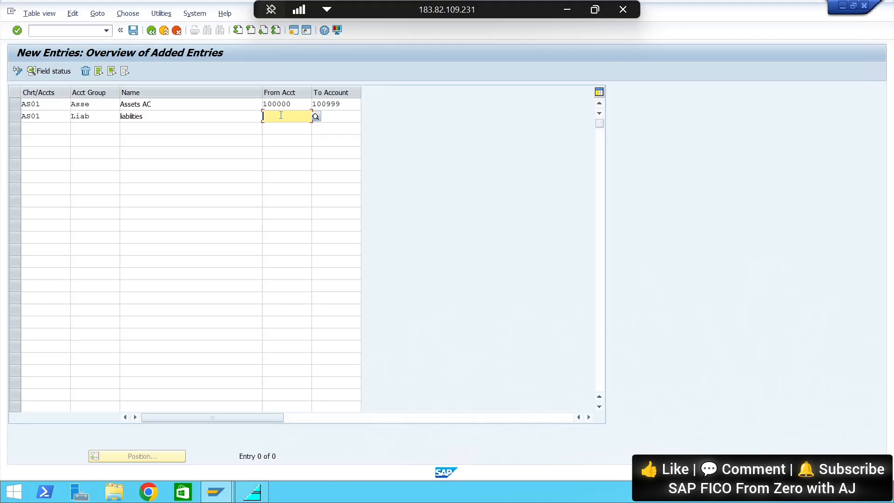
type("11")
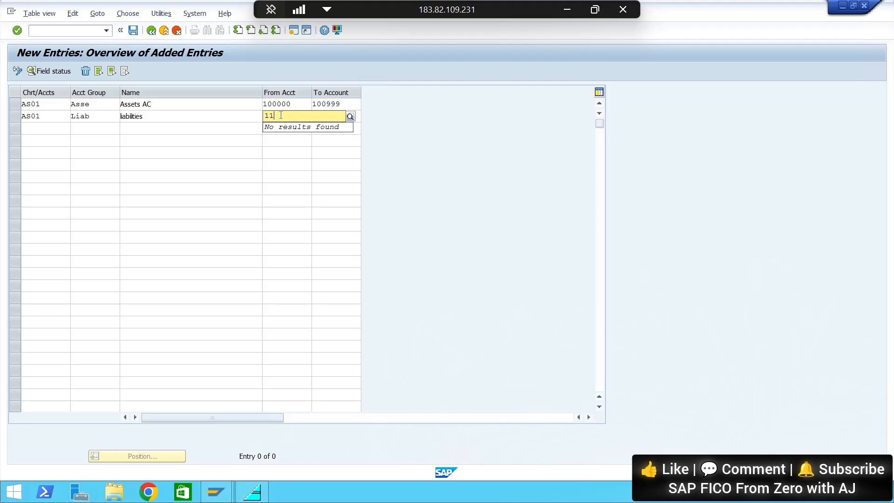
type("0000")
left_click(352, 149)
left_click(334, 117)
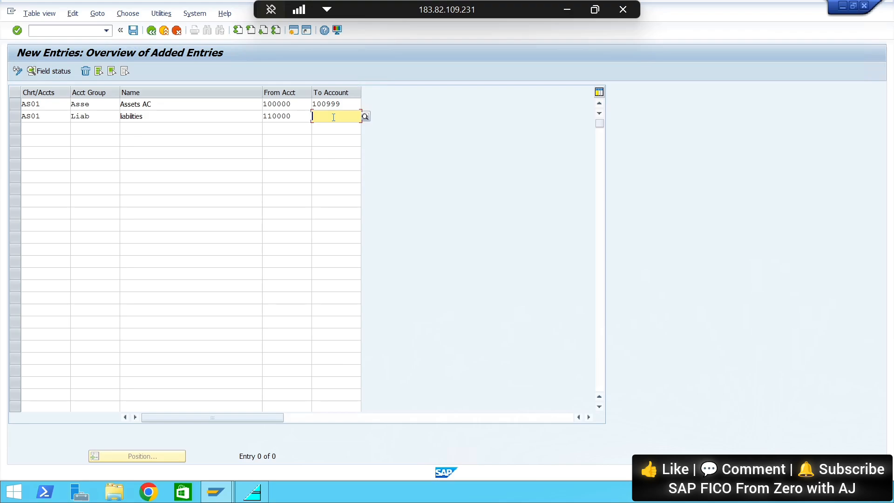
type("1")
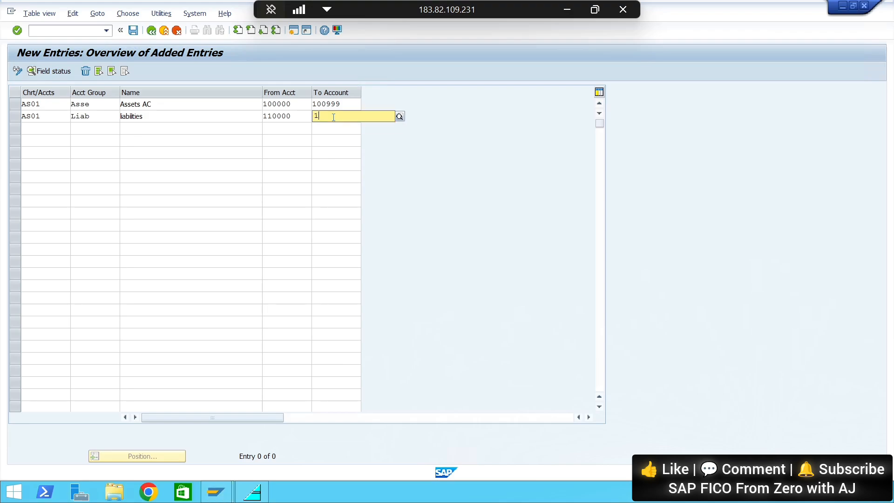
type("10999")
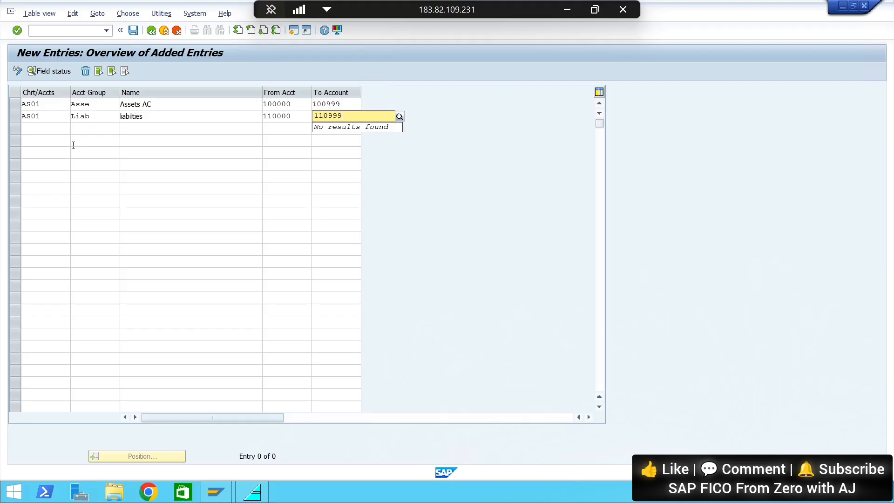
Start a third entry with chart of accounts AS01 and check the common account names in Google Slides before returning to SAP
left_click(58, 128)
type("A")
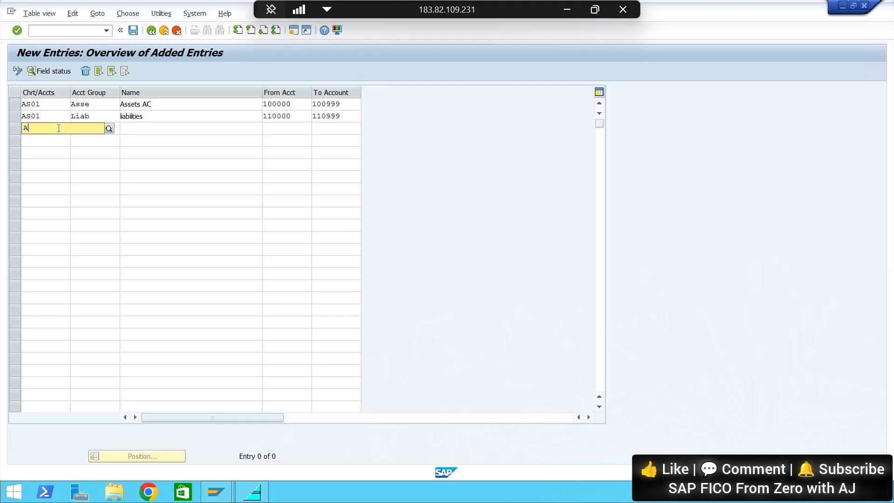
type("S02")
key("BackSpace")
type("1")
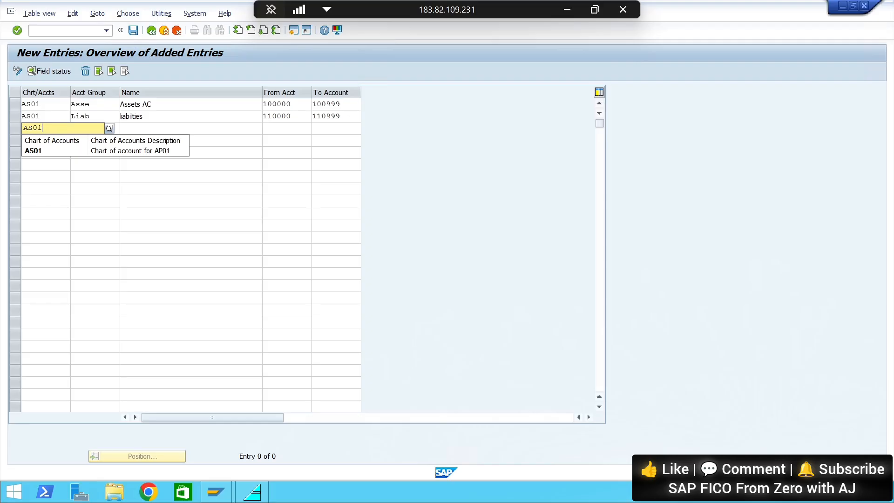
left_click(149, 126)
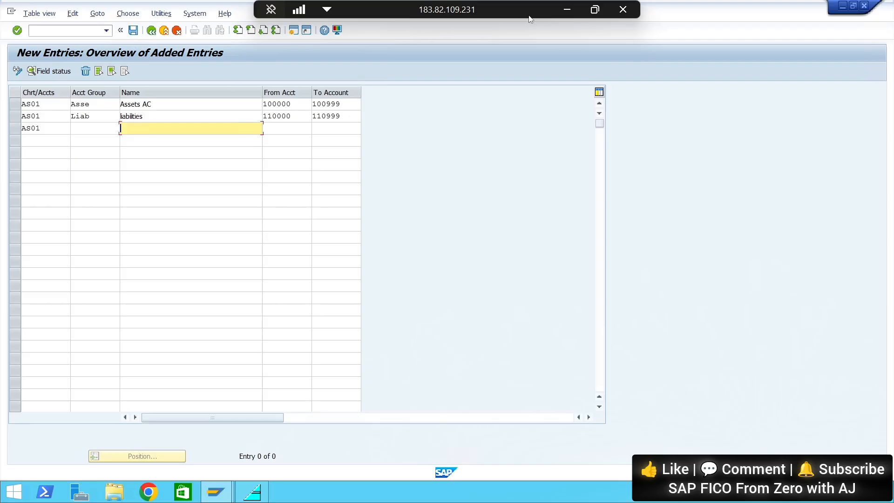
left_click(567, 9)
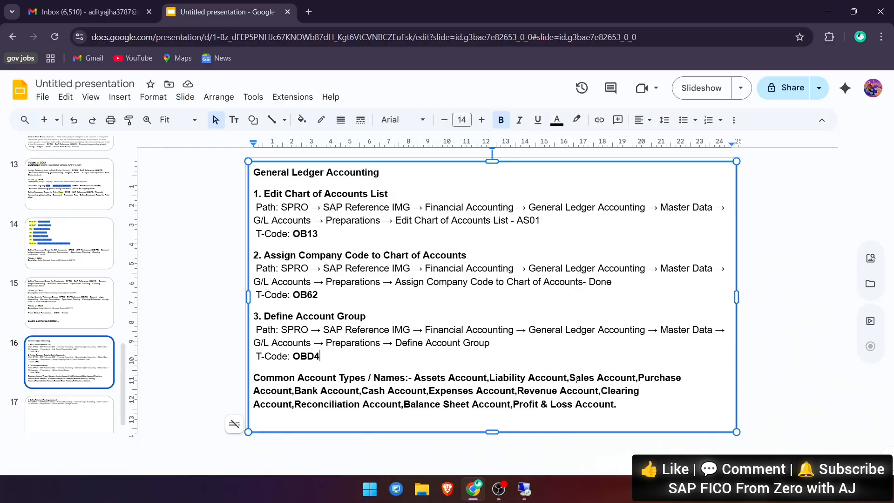
key("alt+Tab")
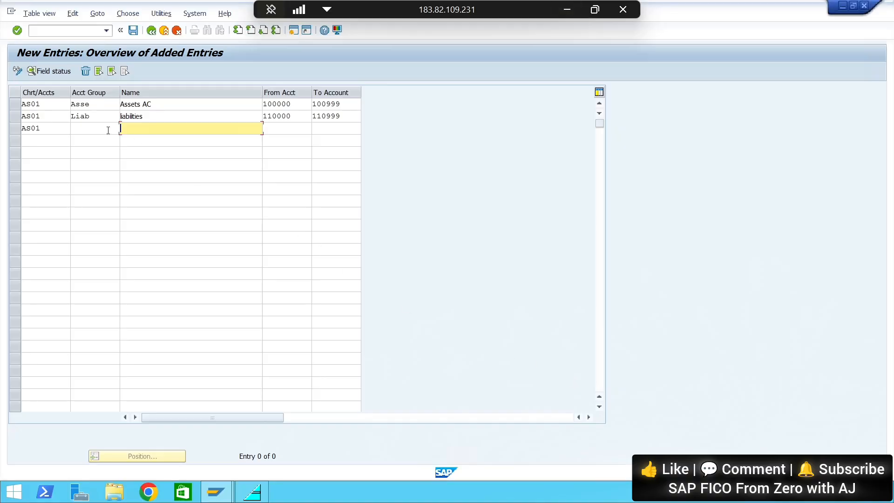
Set the third entry's account group to Sale and its name to "Sales AC"
left_click(96, 132)
type("Sa")
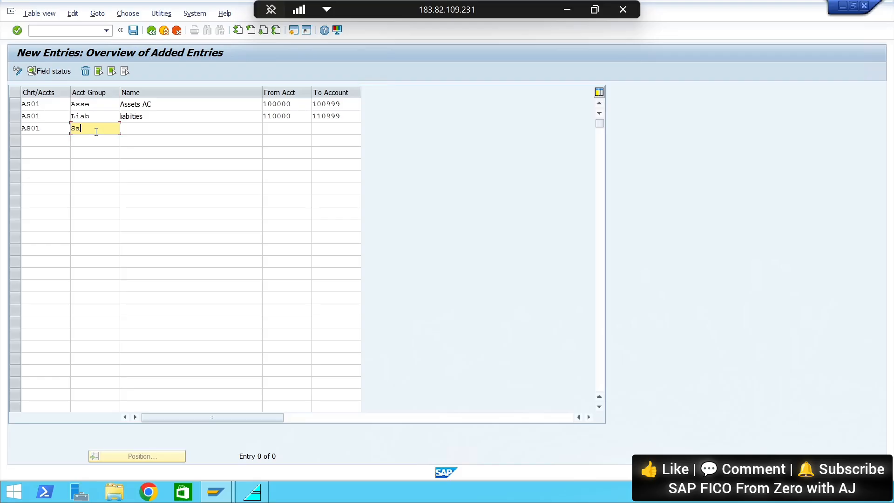
type("le")
left_click(141, 128)
type("Sale")
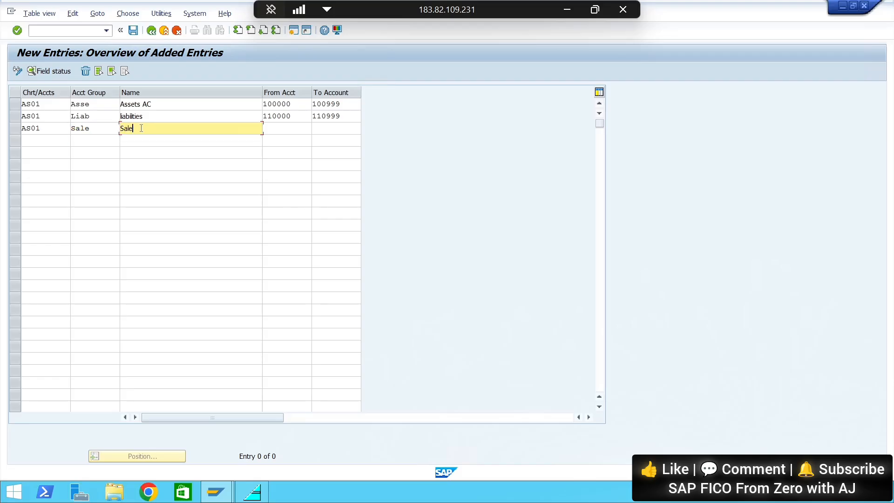
type("s AC")
left_click(274, 129)
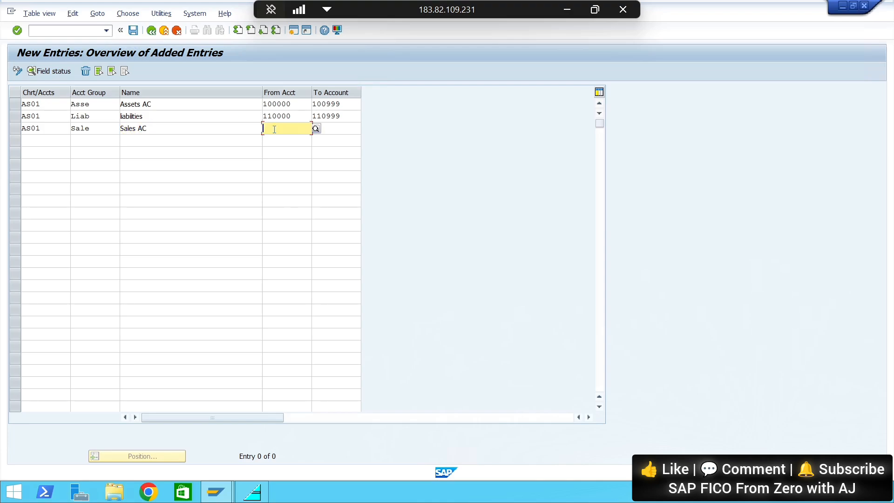
Set the number range of the Sale account group from 120000 to 120999
type("120000")
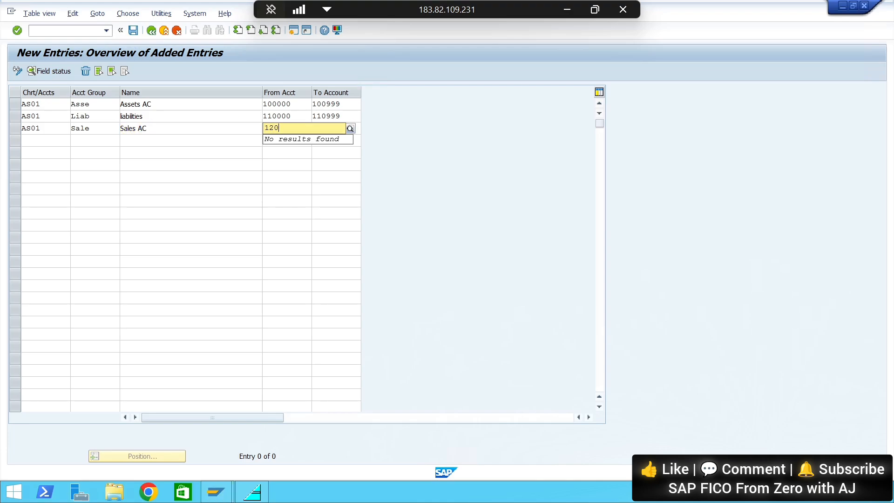
left_click(336, 150)
left_click(326, 129)
type("1")
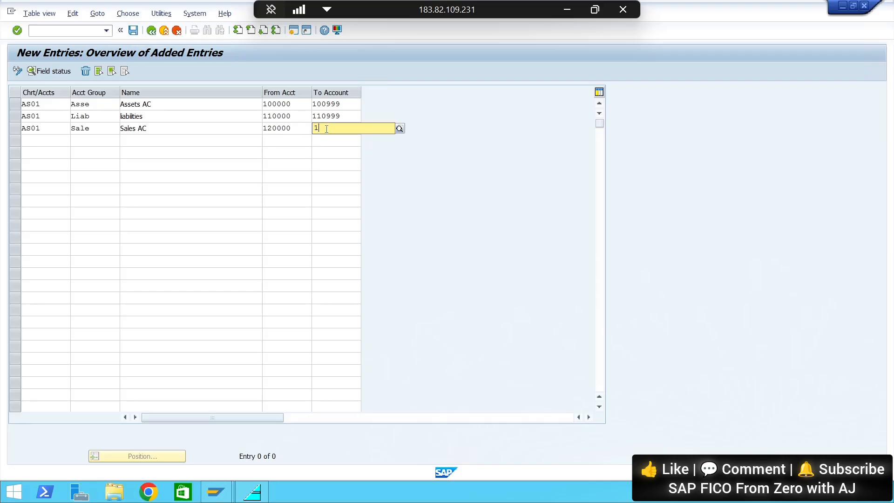
type("20999")
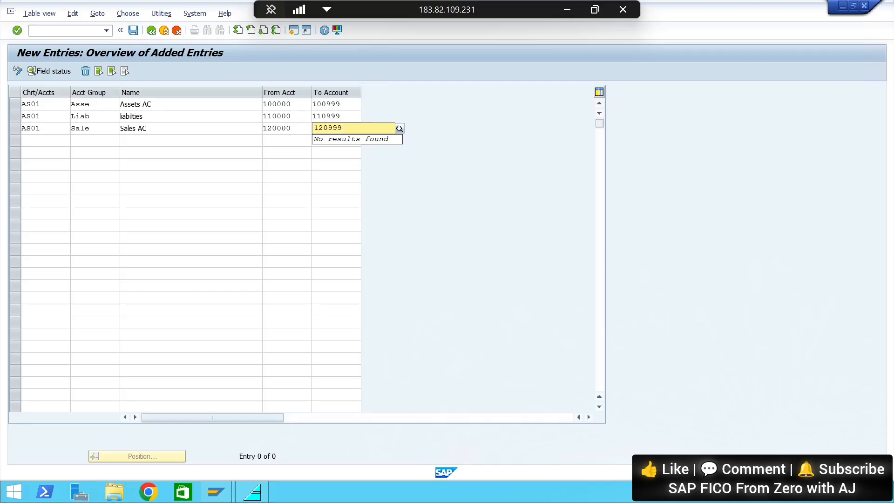
Start a fourth entry with chart of accounts AS01 and consult the common account names in Google Slides before returning to SAP
left_click(24, 140)
type("A")
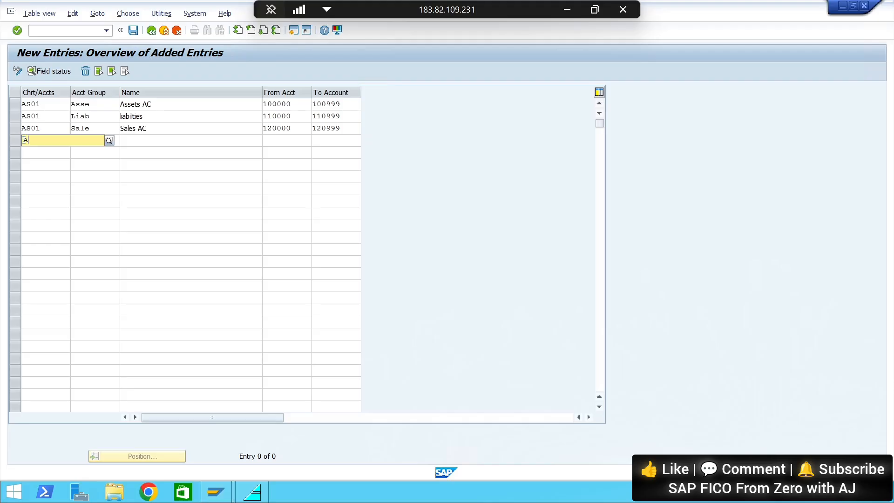
type("S01")
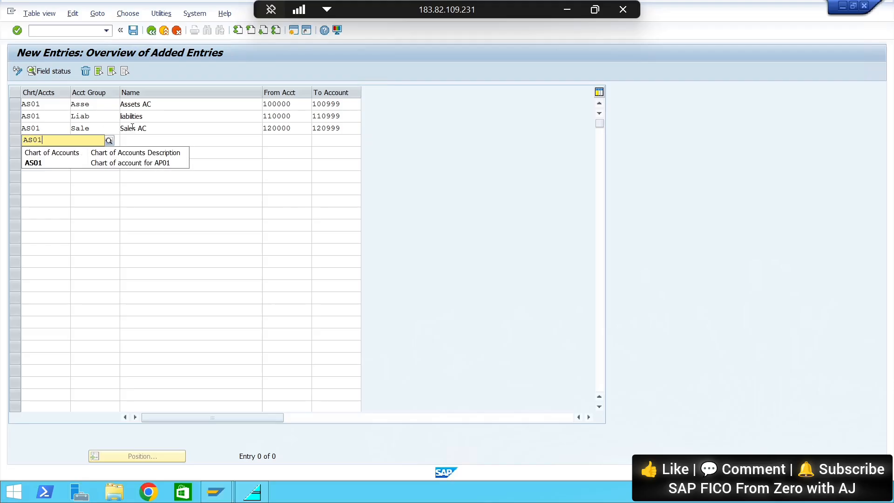
left_click(140, 137)
left_click(91, 141)
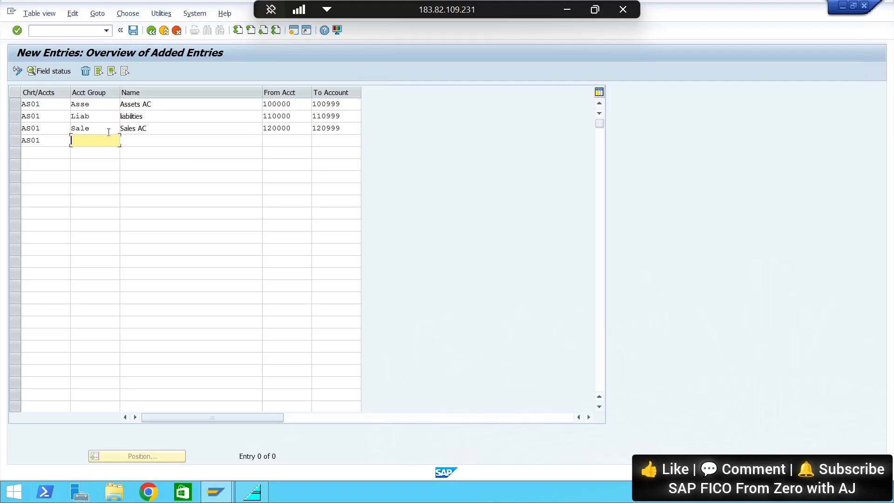
left_click(567, 10)
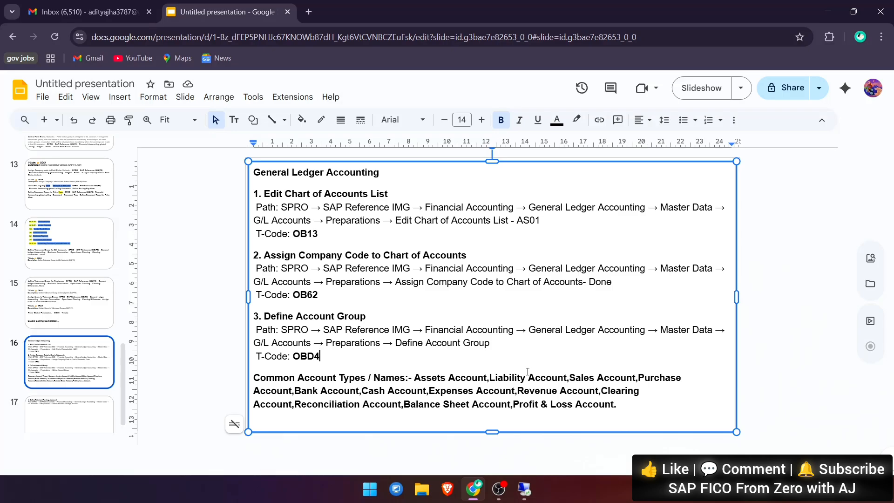
key("alt+Tab")
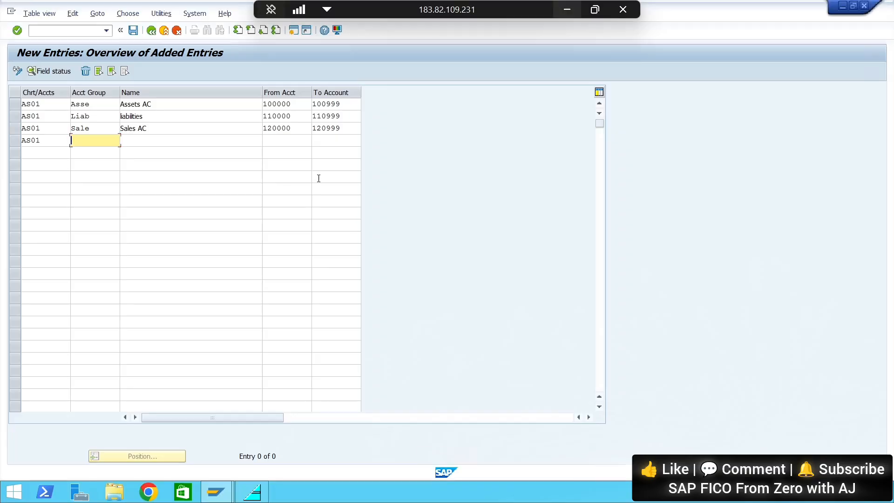
Set the fourth entry's account group to Cash and its name to "Cash A/C"
type("Cash")
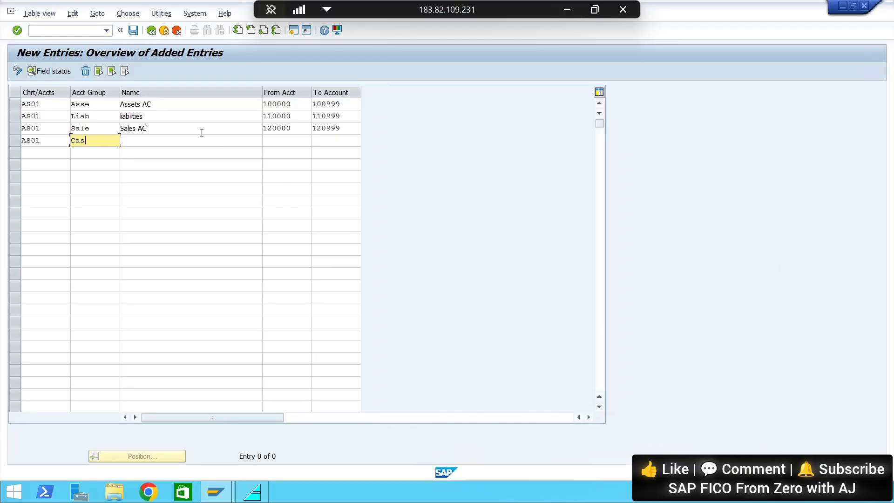
left_click(161, 142)
type("A")
key("BackSpace")
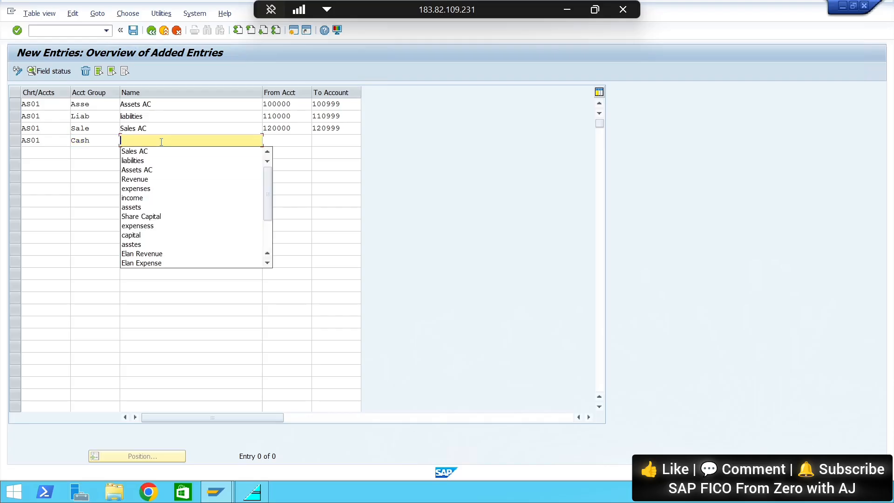
type("Cash A/C")
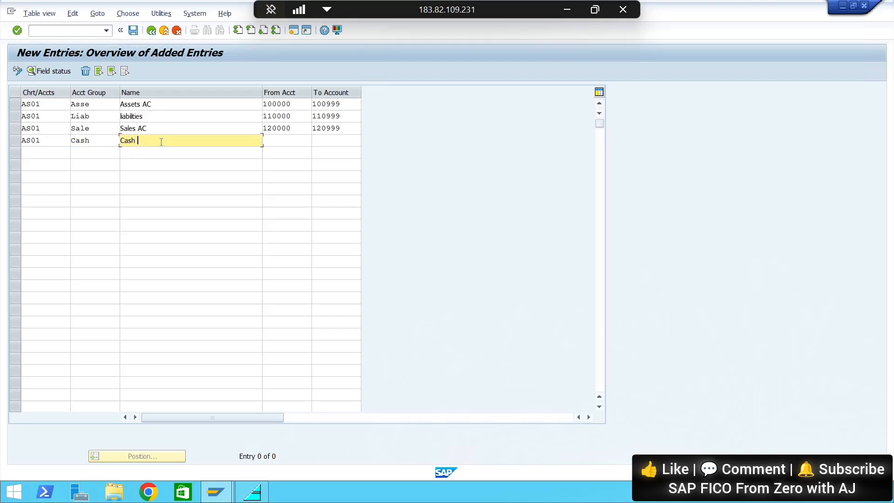
Set the number range of the Cash account group from 130000 to 130999
left_click(282, 141)
type("130000")
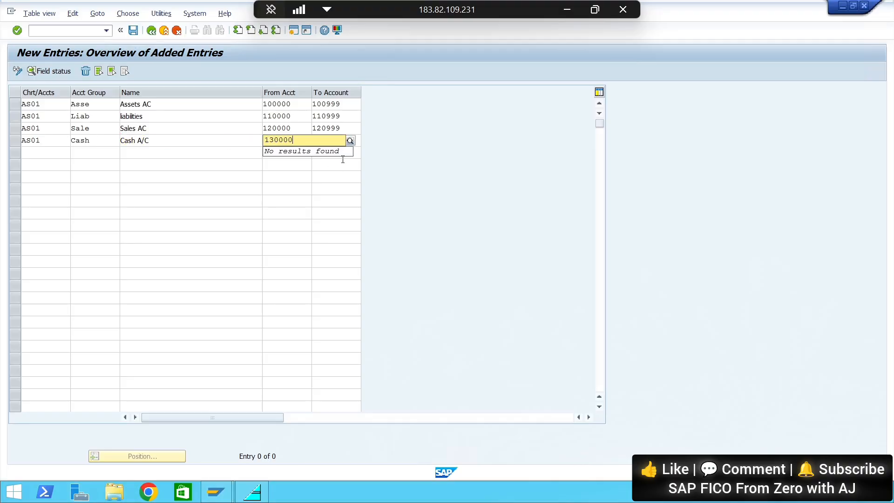
left_click(332, 141)
type("130999")
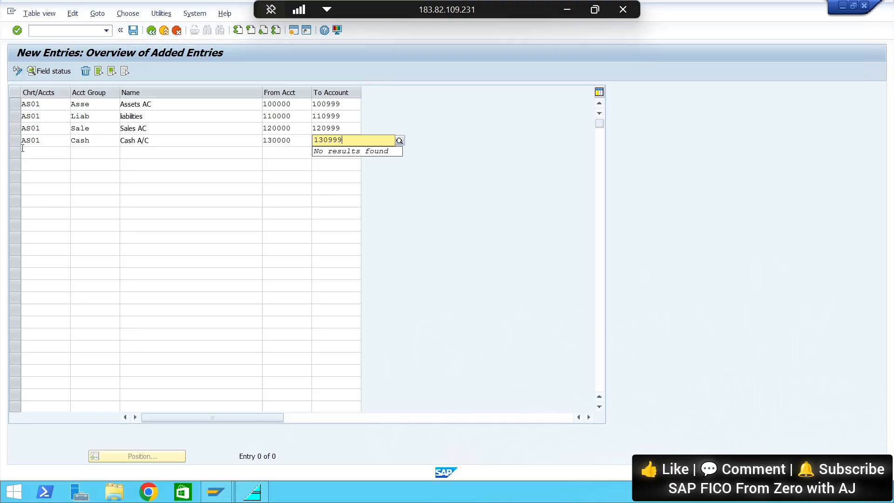
Add a fifth entry with chart of accounts AS01, account group Reco and the name "Recon A/C"
left_click(28, 152)
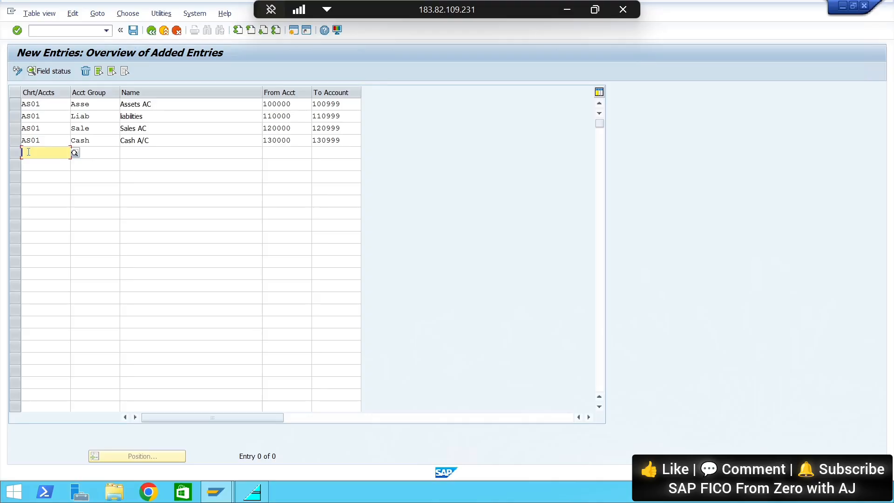
type("AS01")
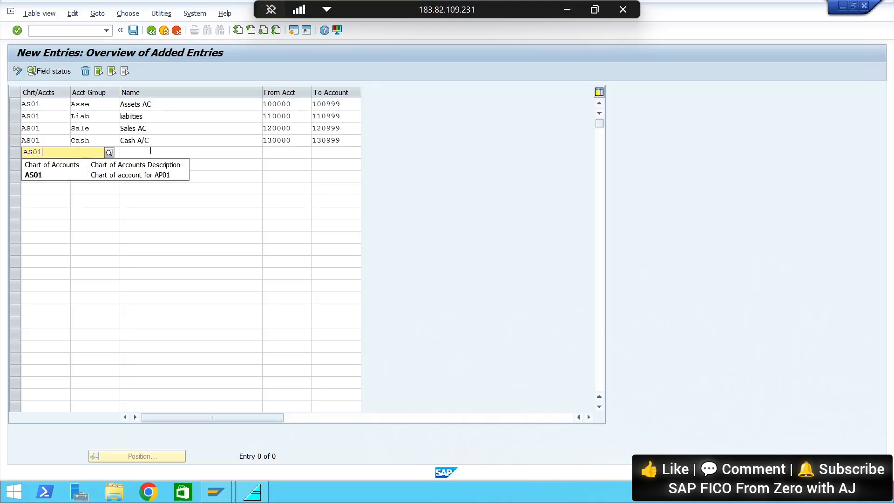
left_click(150, 151)
left_click(92, 152)
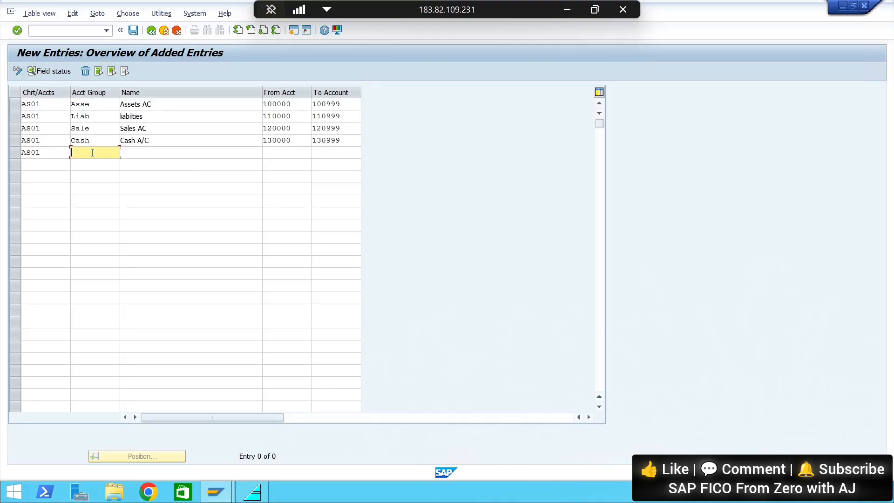
type("Reco")
left_click(144, 153)
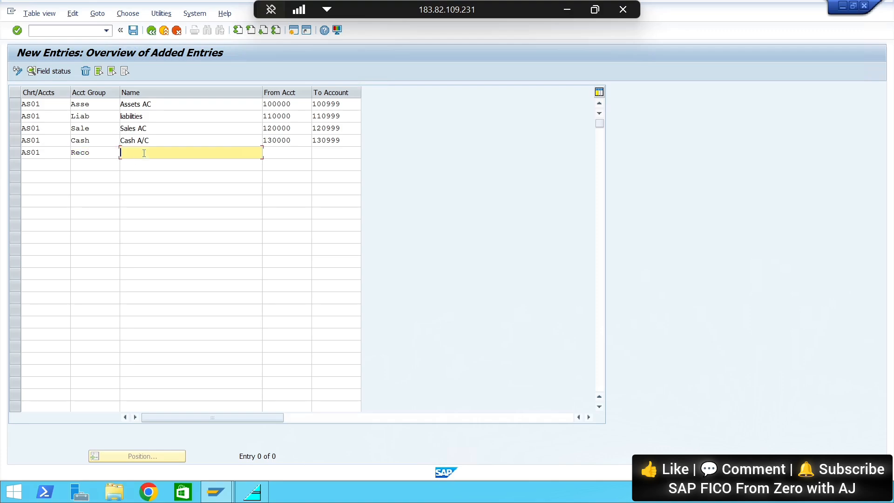
type("Recon AC")
key("BackSpace")
type("/C")
Set the number range of the Reco account group from 140000 to 140999
left_click(281, 152)
type("1400")
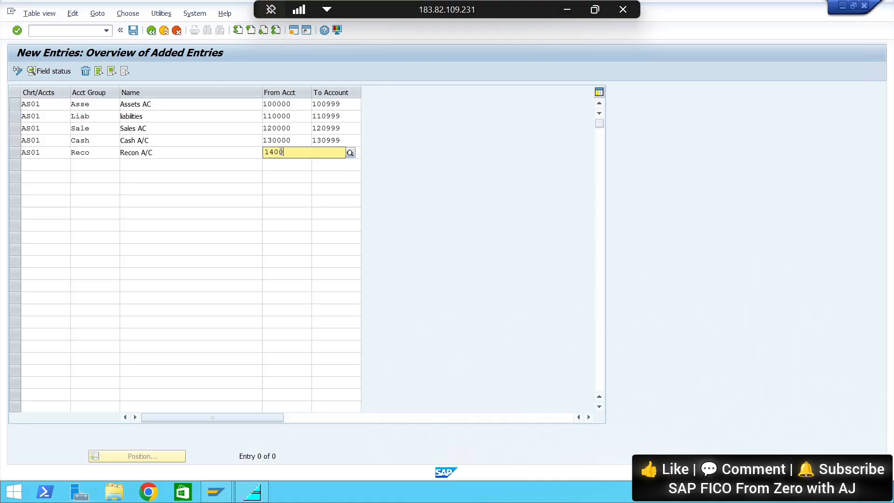
type("00")
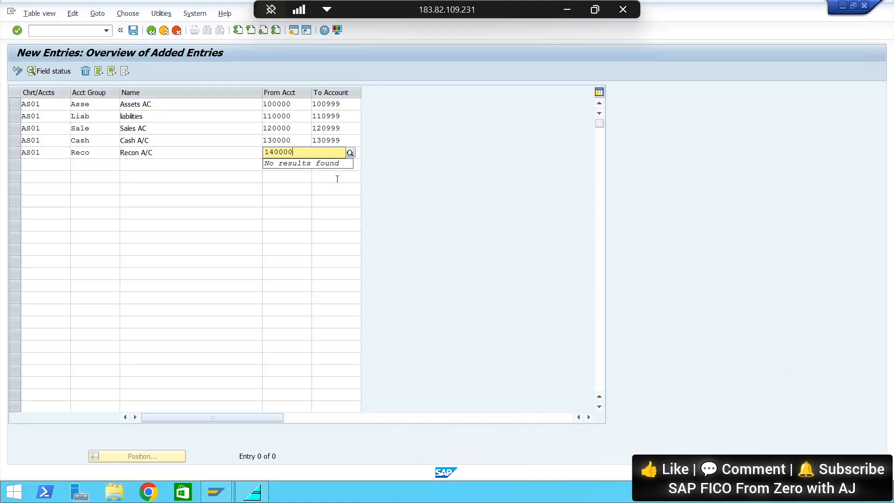
left_click(337, 179)
left_click(326, 156)
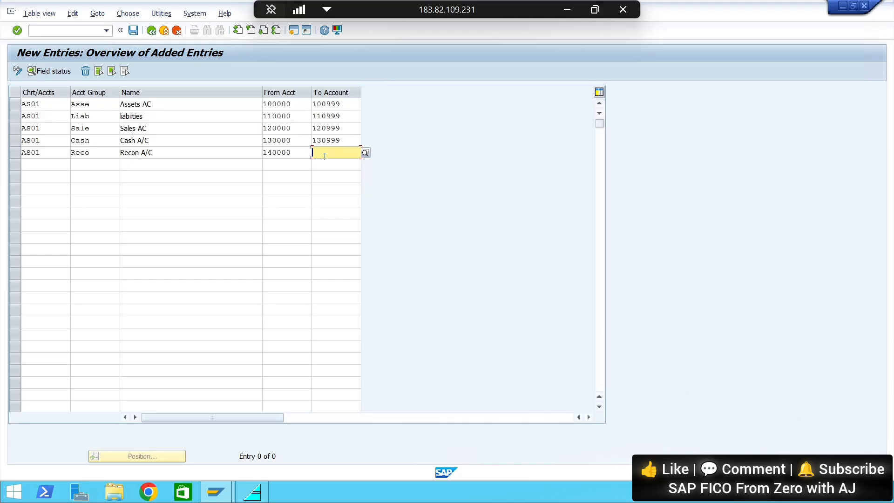
type("140999")
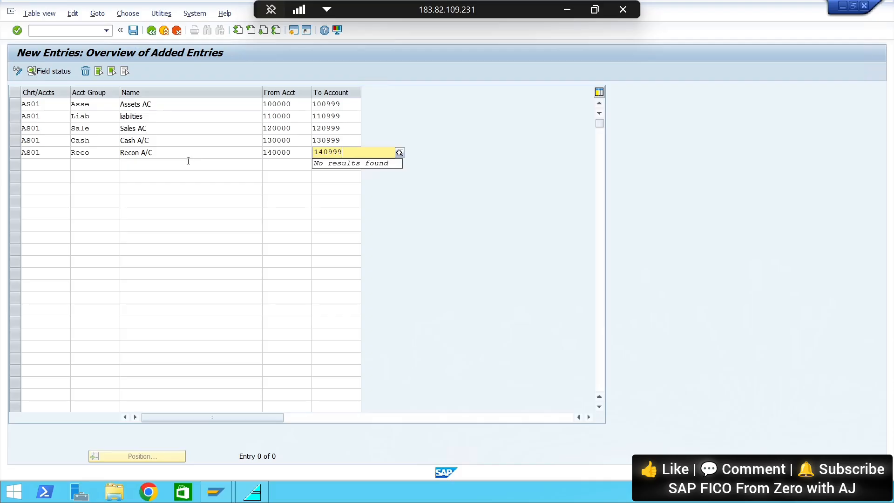
Save the new account groups under the proposed Aakansh Group of Company customizing request and return to the G/L account groups overview
key("ctrl+s")
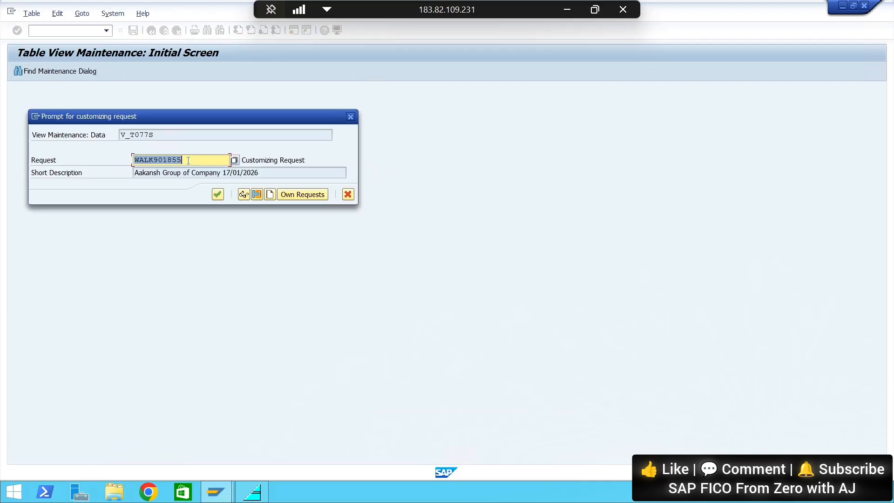
left_click(218, 195)
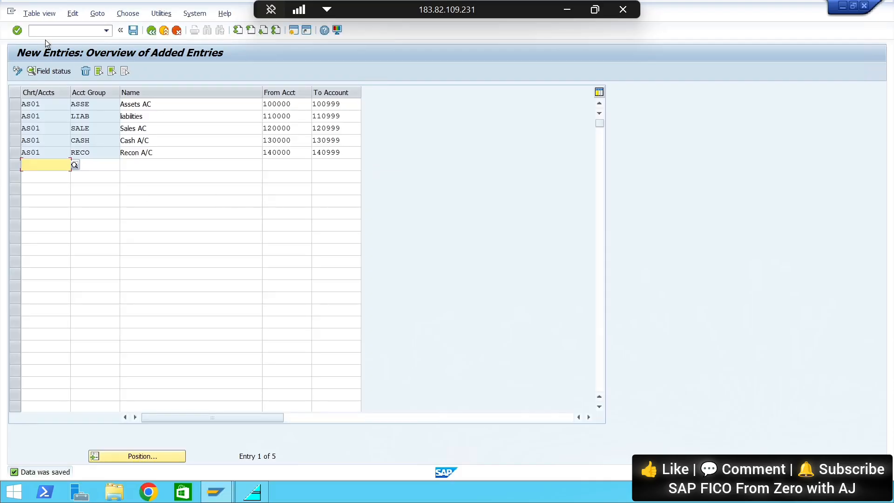
left_click(152, 31)
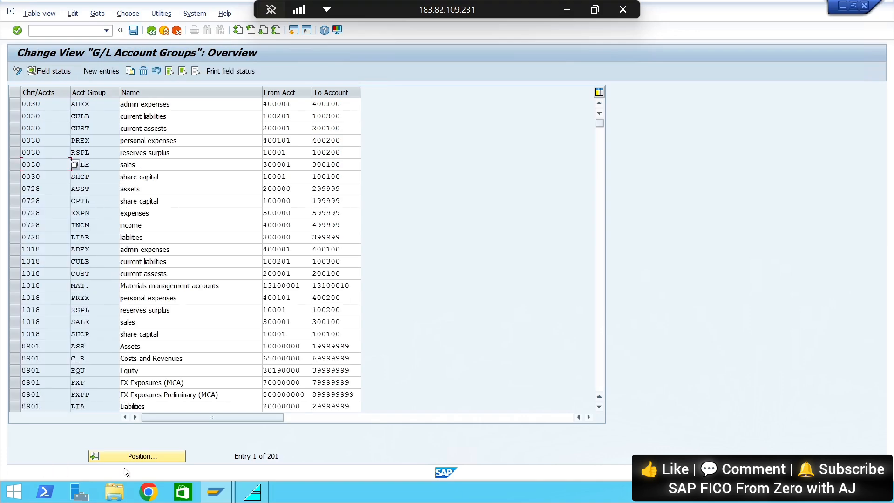
Position the G/L account groups list at chart of accounts AS01
left_click(133, 459)
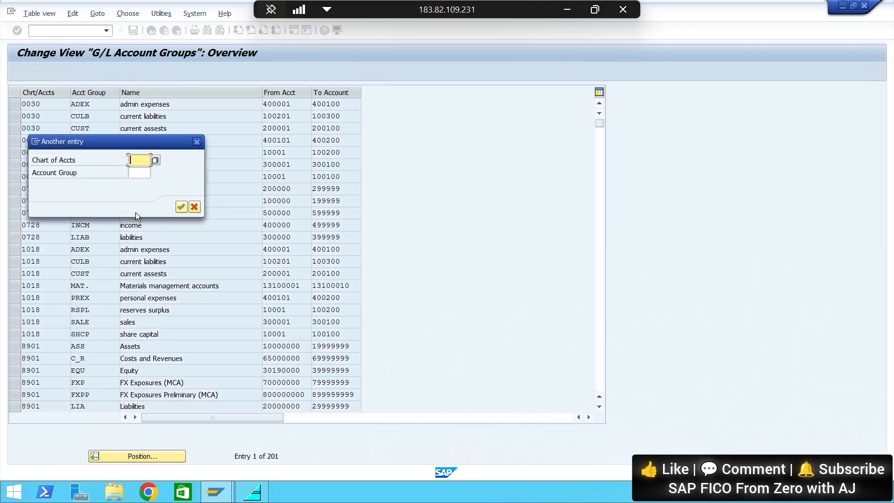
type("AS01")
left_click(181, 207)
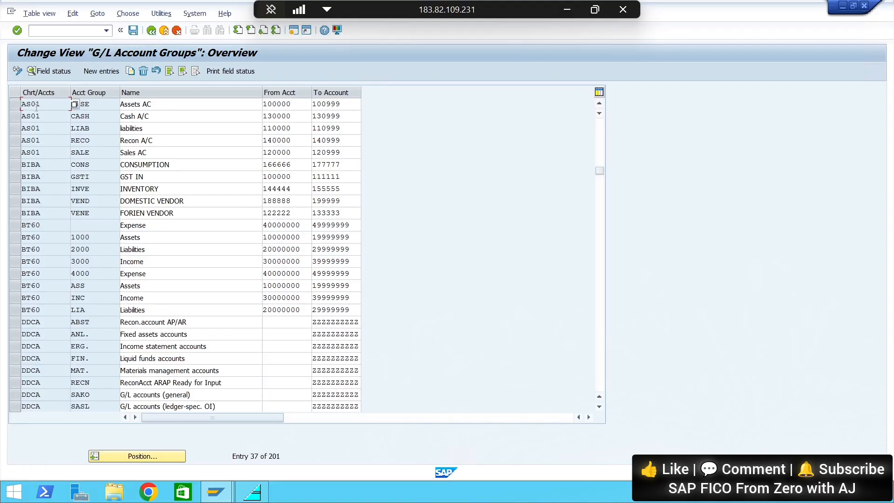
Review the AS01 account groups and their number ranges by selecting all their rows, and clear the selection again
left_click(15, 104)
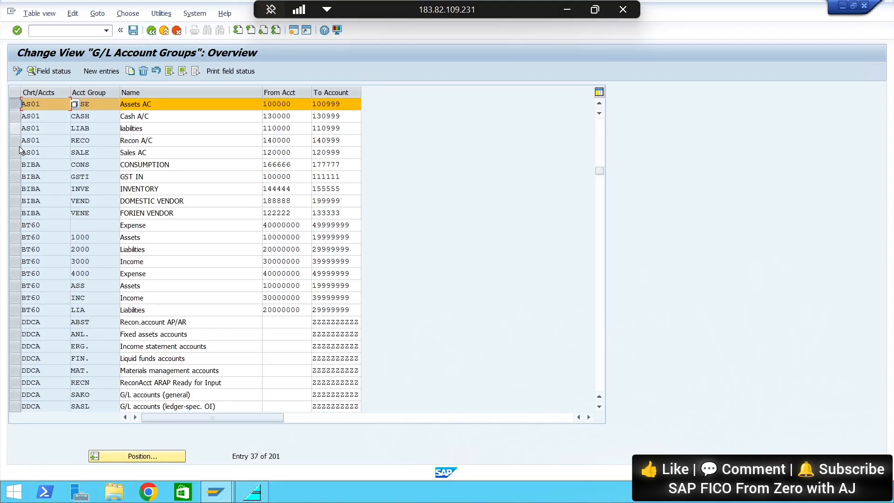
left_click(15, 153)
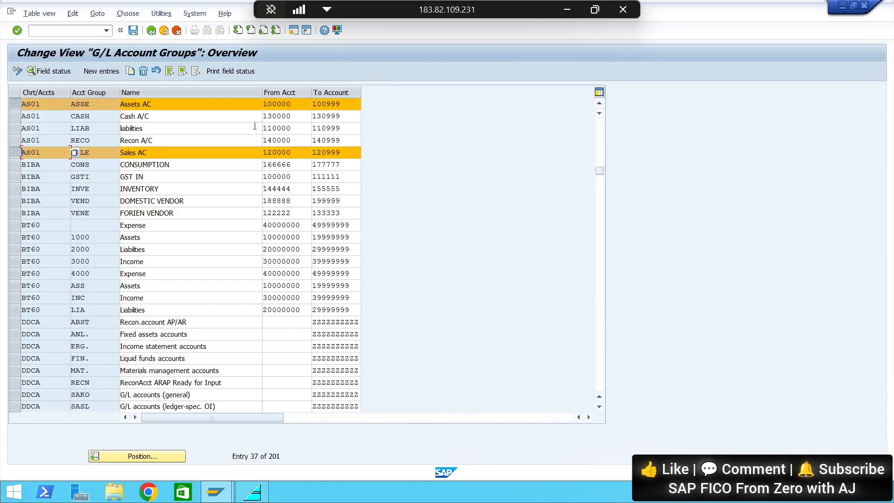
left_click(14, 116)
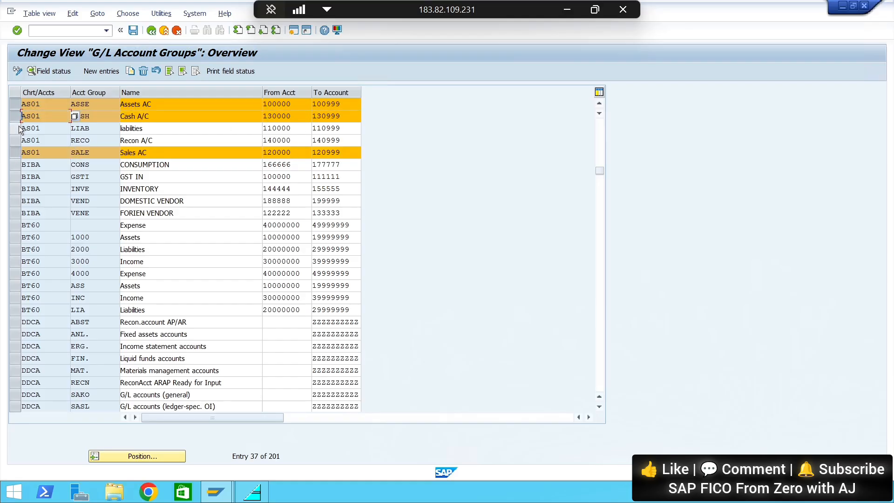
left_click(18, 128)
left_click(20, 140)
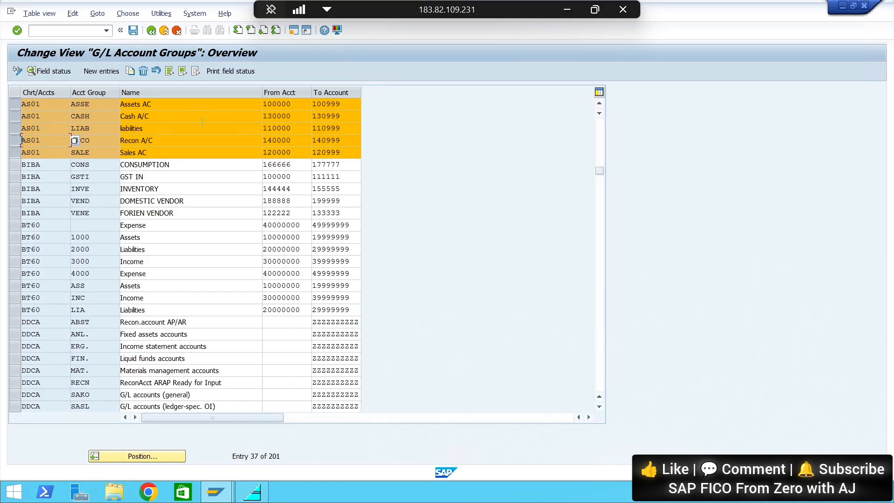
left_click(15, 104)
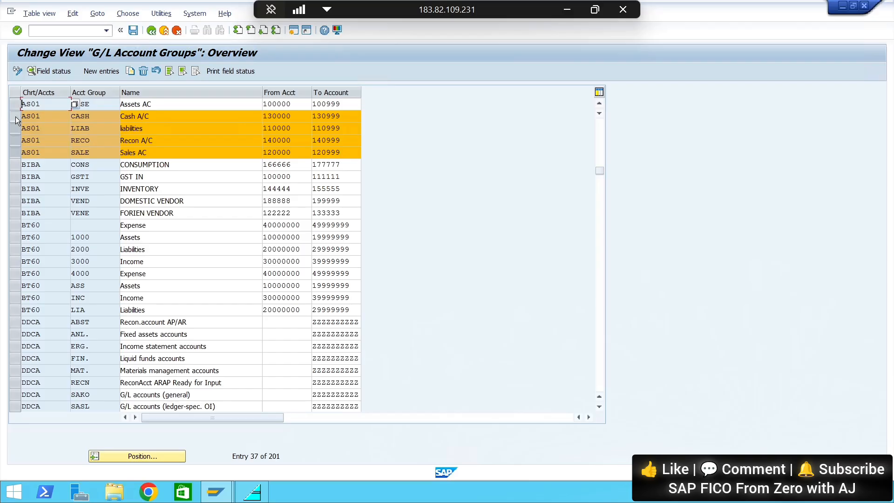
left_click(16, 116)
left_click(17, 128)
left_click(18, 140)
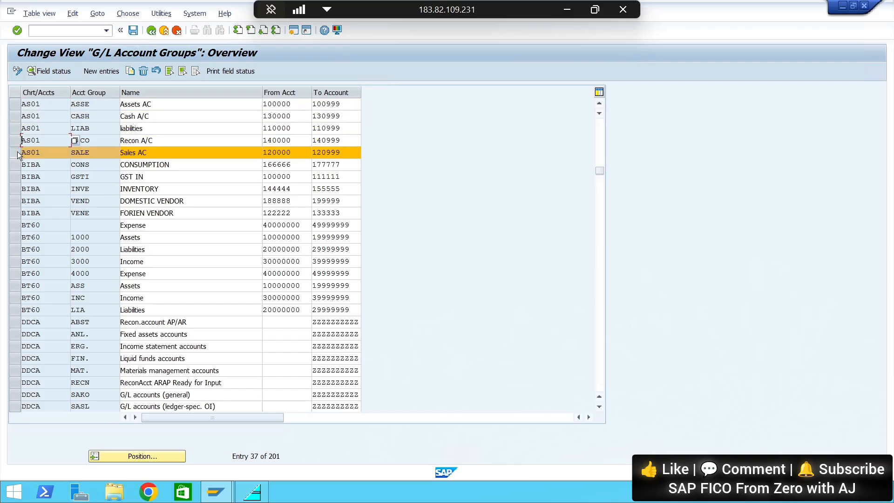
left_click(17, 153)
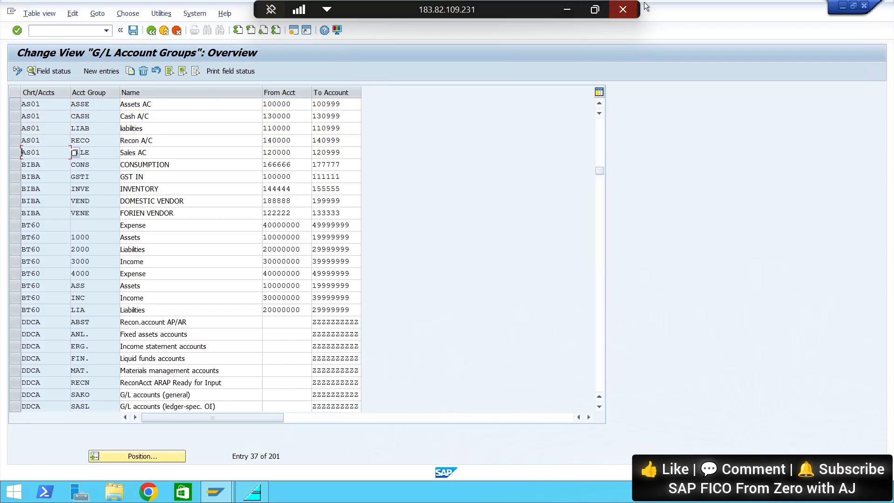
Switch to the Google Slides notes and add "done" after the OBD4 transaction code under Define Account Group
left_click(572, 11)
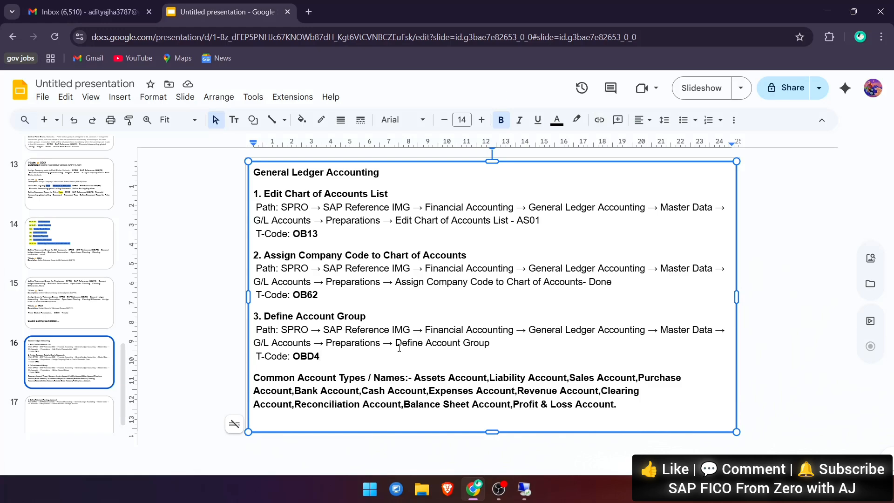
type("done")
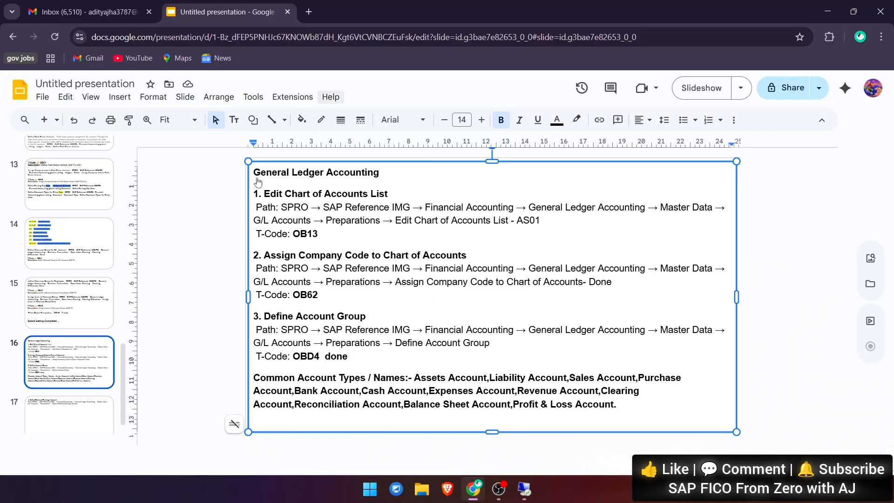
Open the Define Retained Earnings Account slide, and switch to SAP to display the SAP Reference IMG through transaction SPRO
left_click(81, 413)
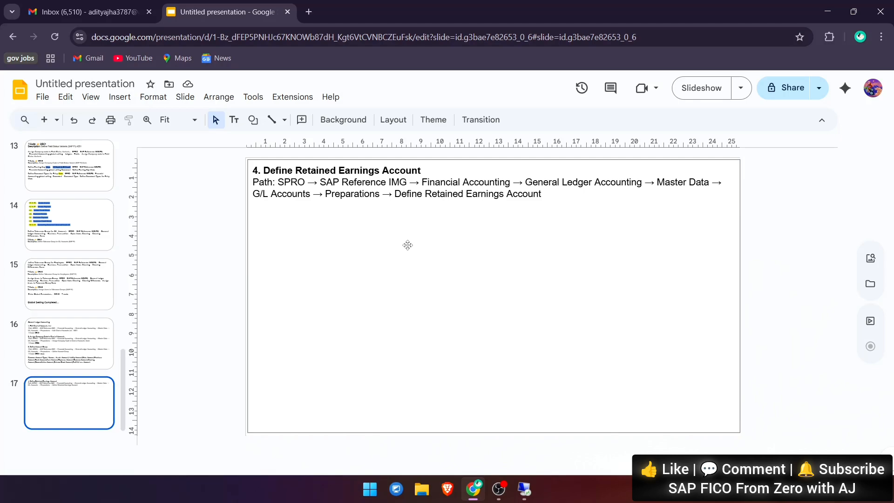
left_click(546, 196)
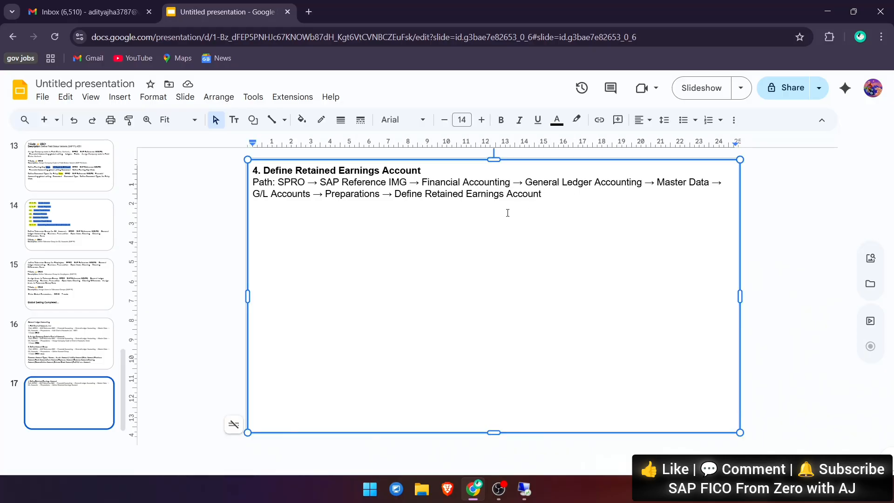
key("alt+Tab")
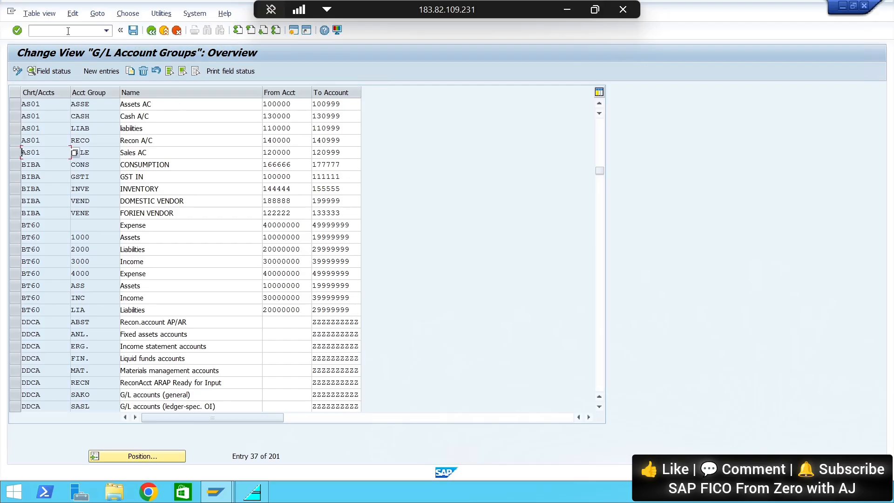
left_click(67, 31)
type("/n")
key("Return")
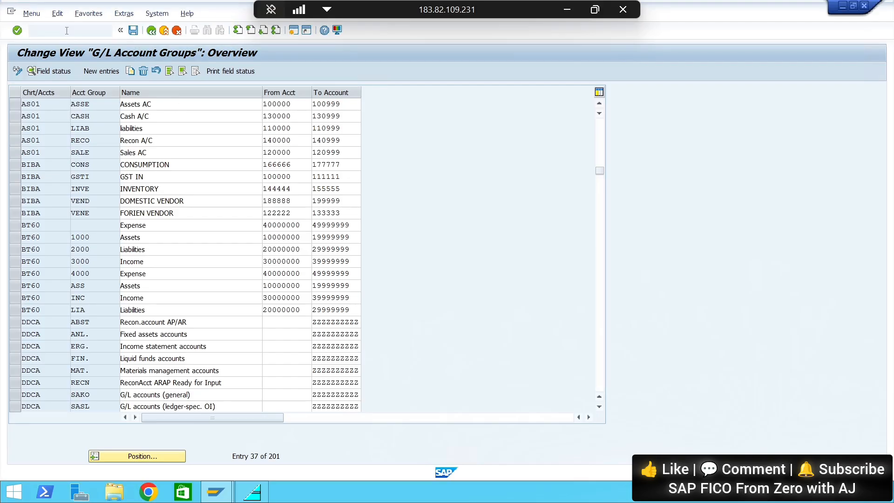
type("spro")
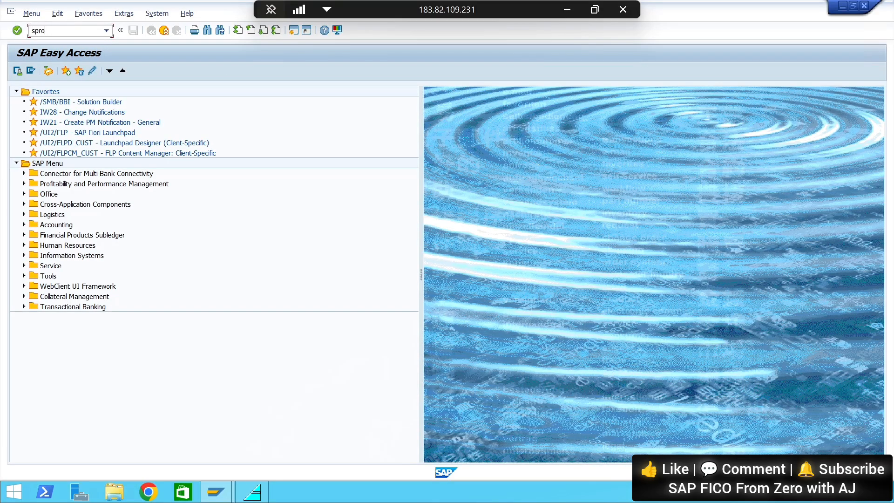
key("Return")
left_click(55, 71)
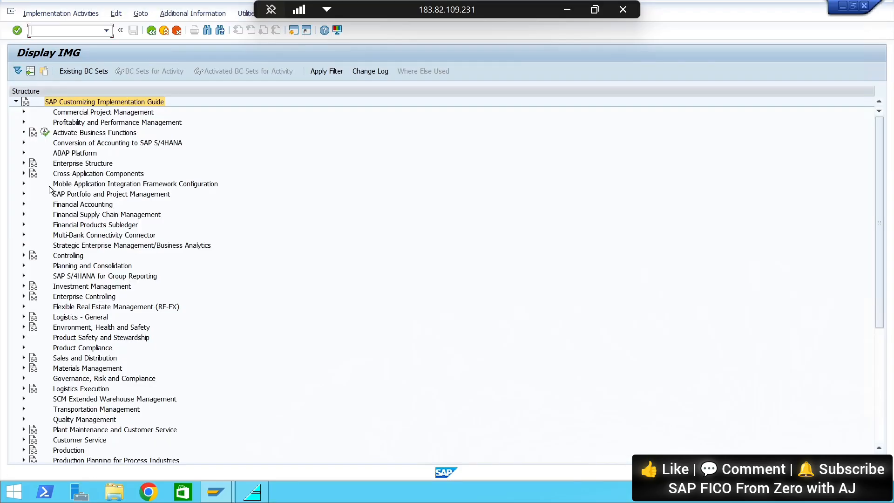
Expand Financial Accounting, General Ledger Accounting, Master Data and G/L Accounts in the IMG structure, following the path in the notes
left_click(24, 204)
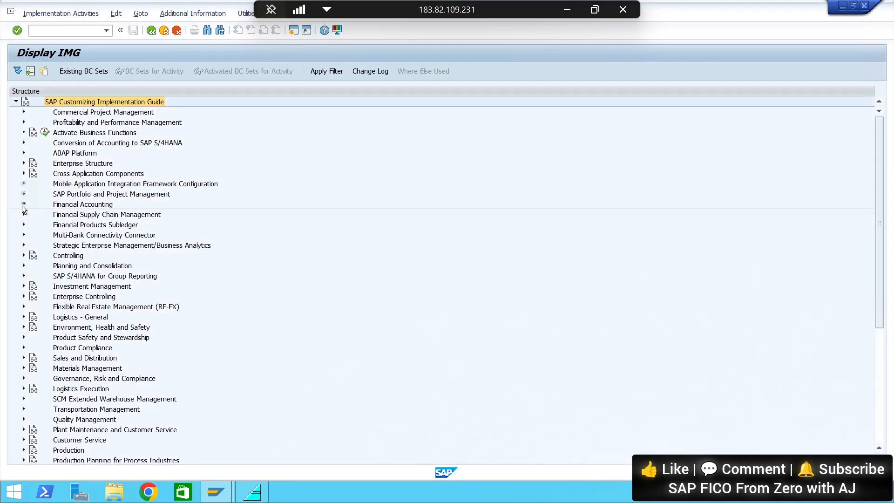
left_click(568, 9)
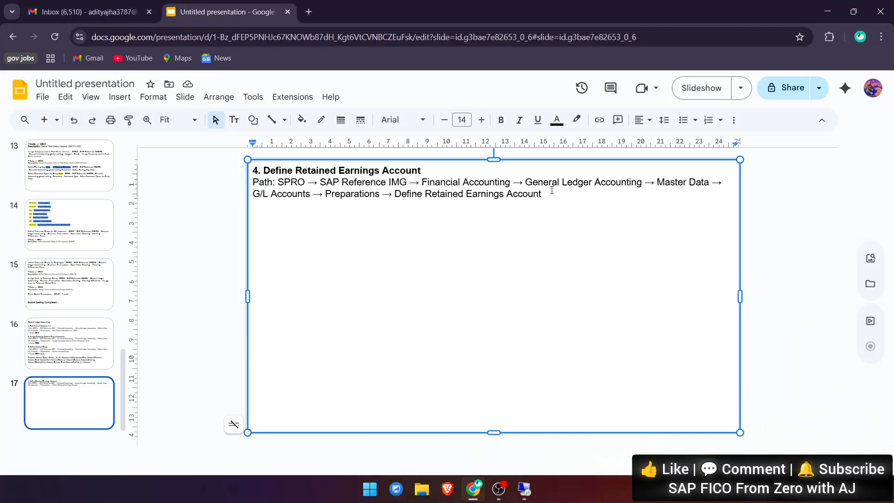
key("alt+Tab")
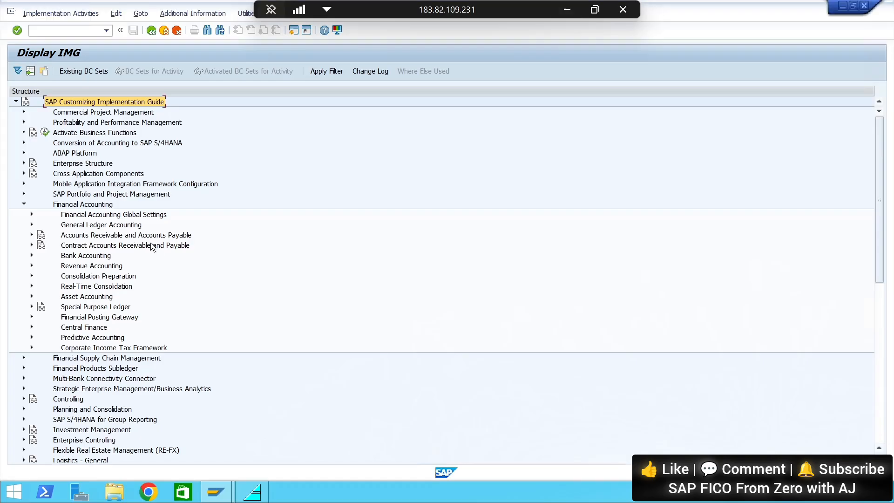
left_click(31, 225)
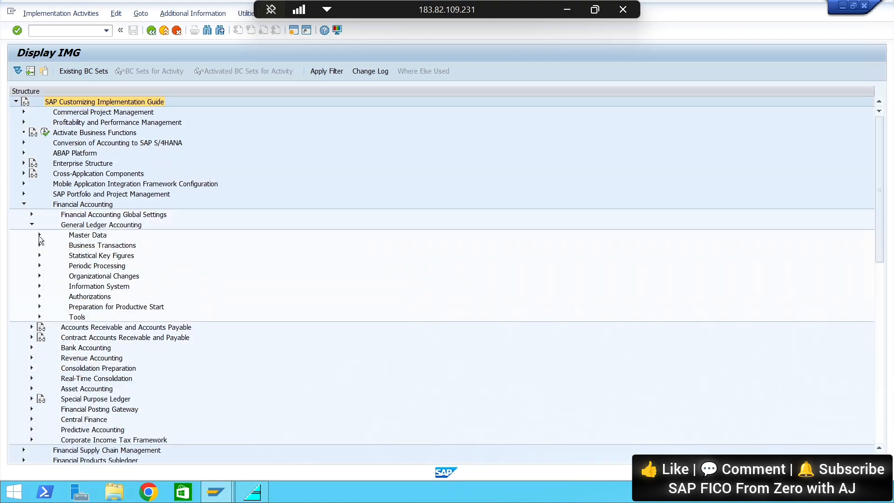
left_click(40, 235)
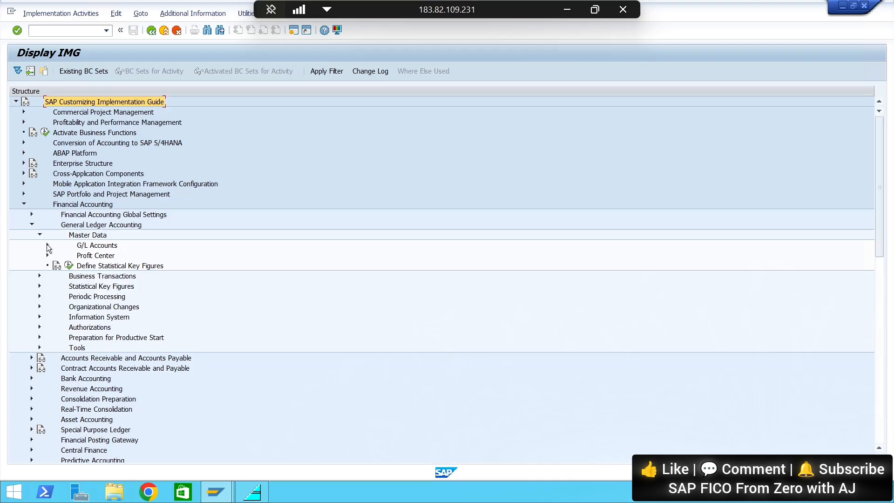
left_click(47, 245)
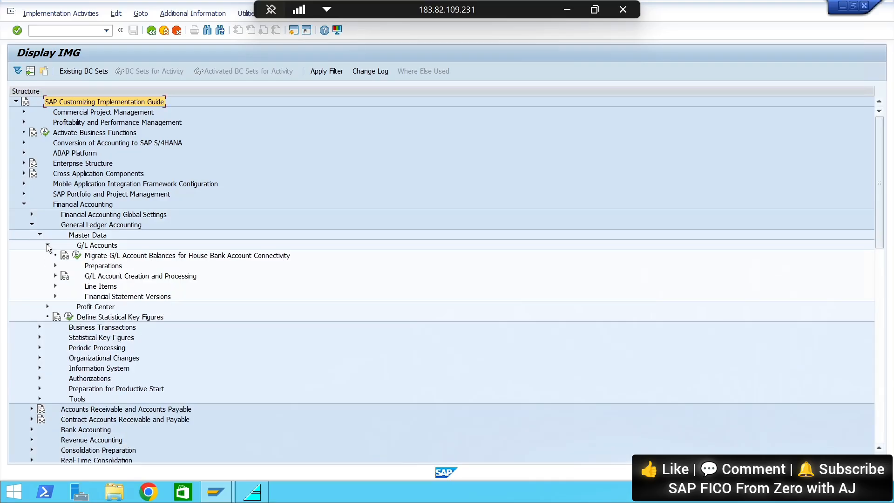
Open the Define Retained Earnings Account activity under Preparations for chart of accounts AS01
left_click(55, 277)
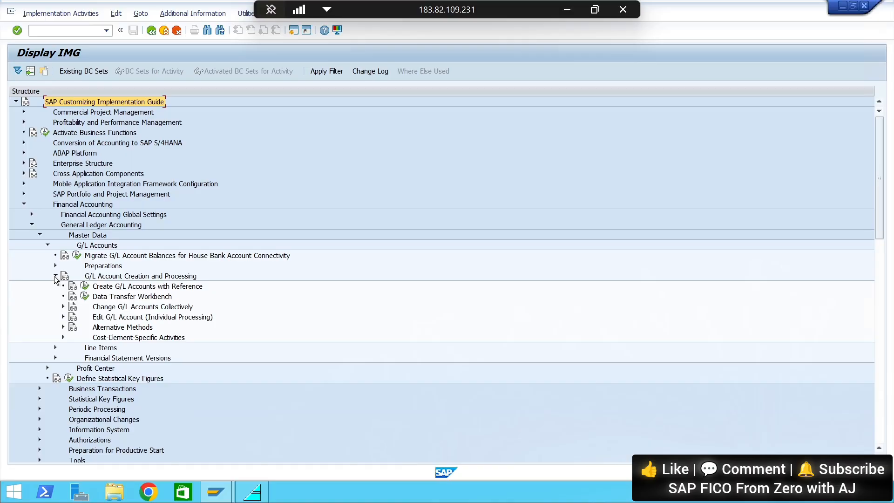
left_click(55, 276)
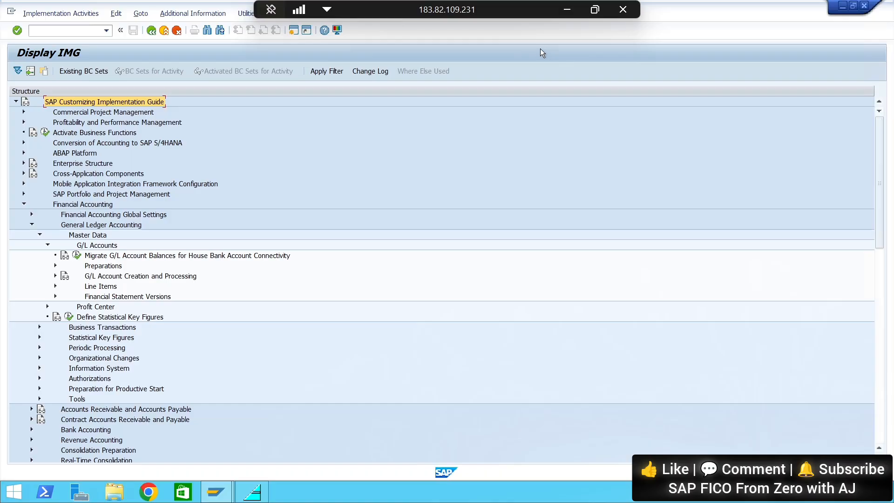
left_click(571, 8)
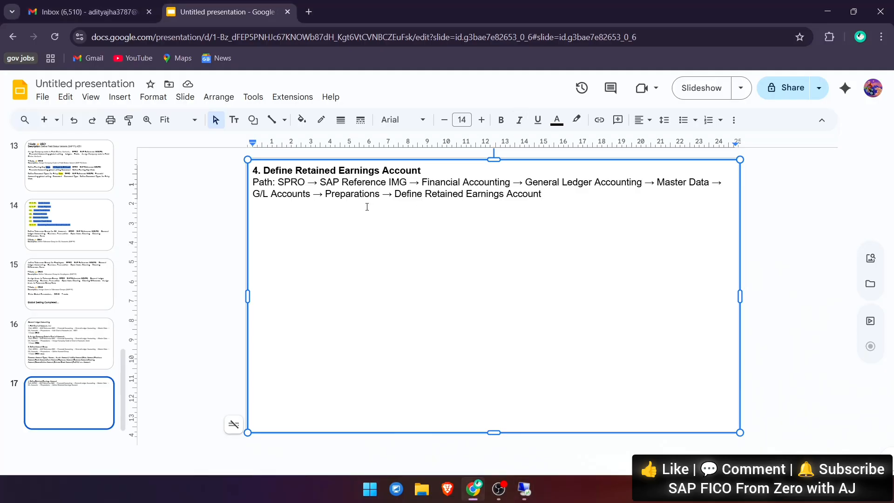
key("alt+Tab")
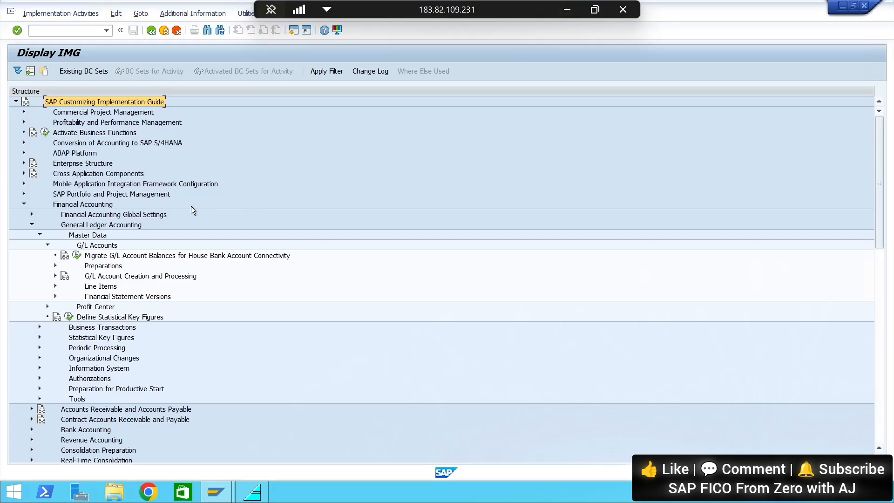
left_click(55, 266)
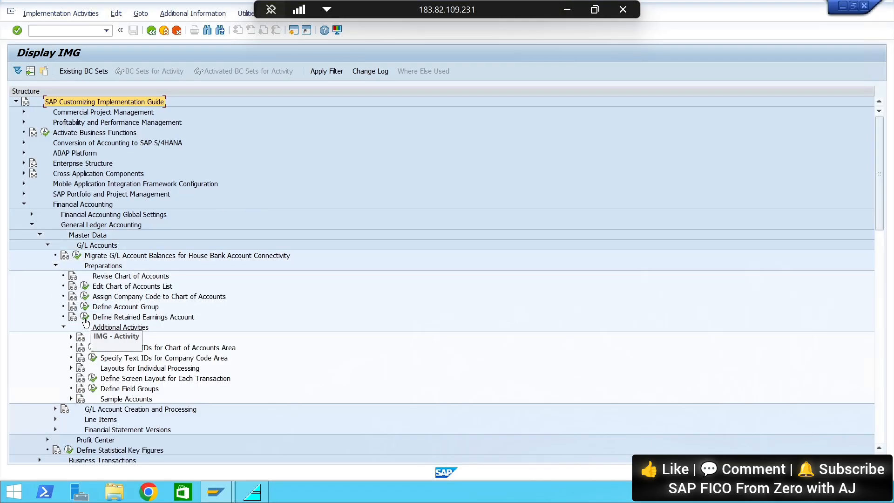
left_click(85, 317)
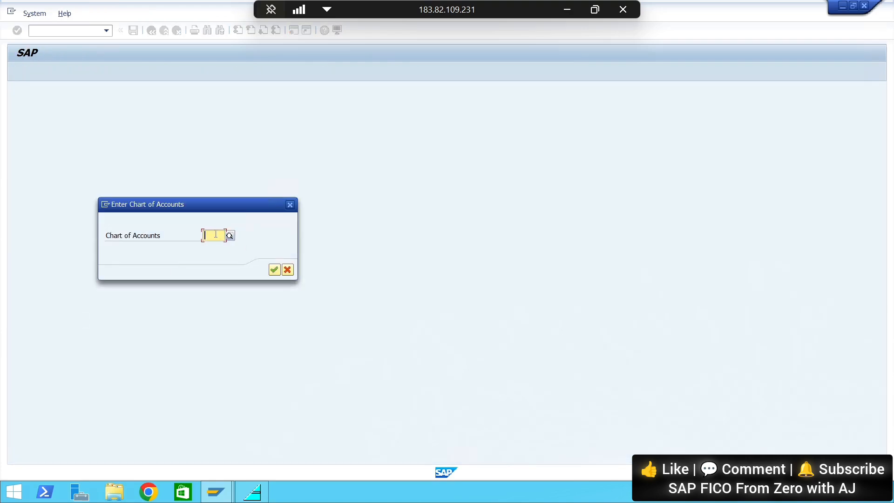
type("AS01")
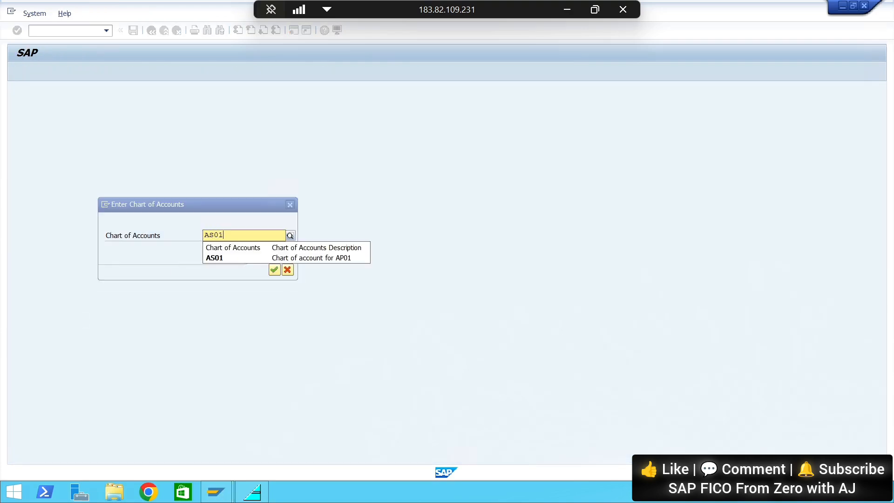
key("Return")
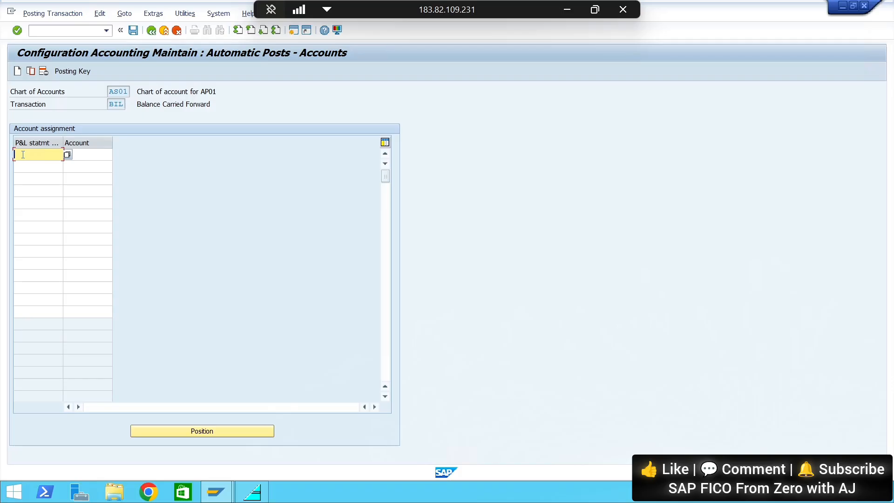
Assign account 110000 to P&L statement account type * for the Balance Carried Forward transaction
type("*")
left_click(90, 153)
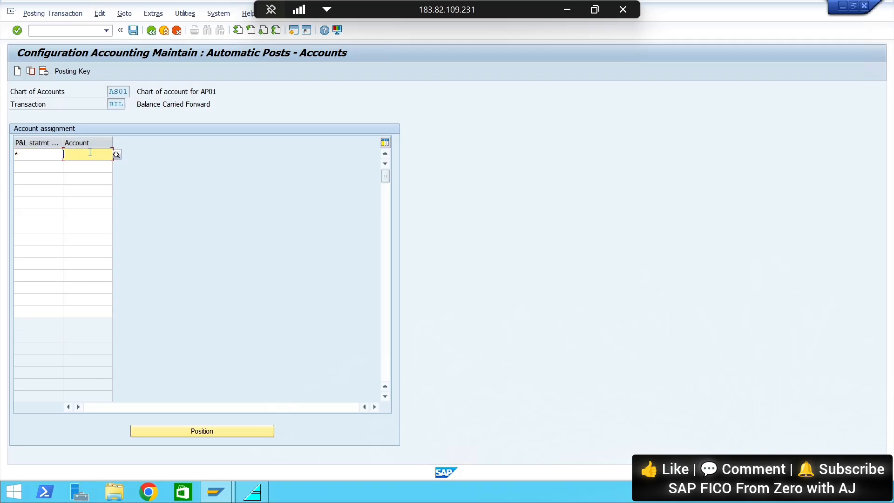
type("3")
key("BackSpace")
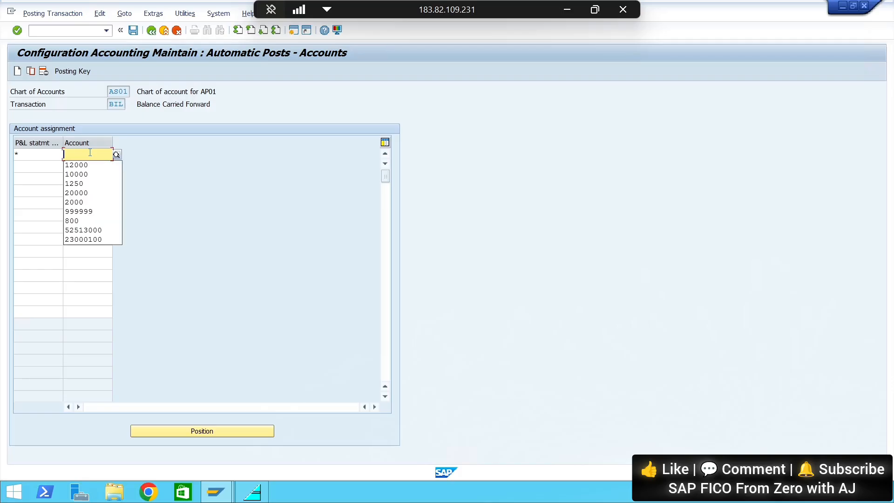
type("5")
key("BackSpace")
type("11")
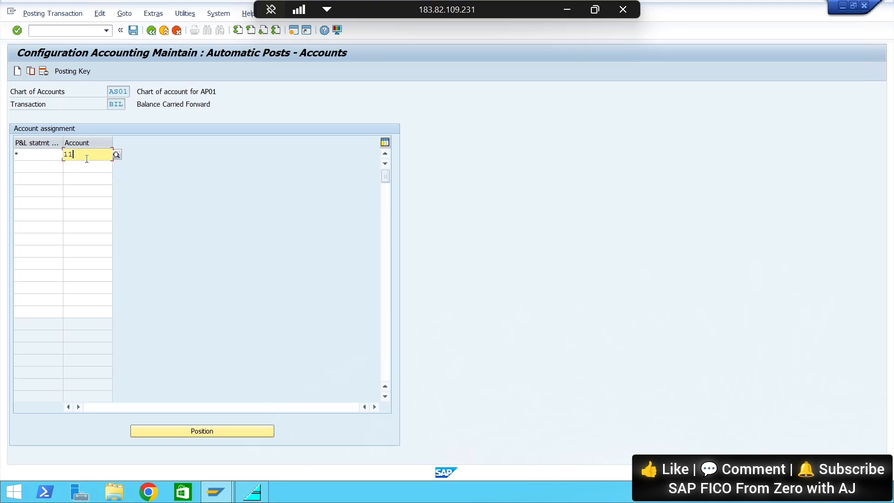
type("00")
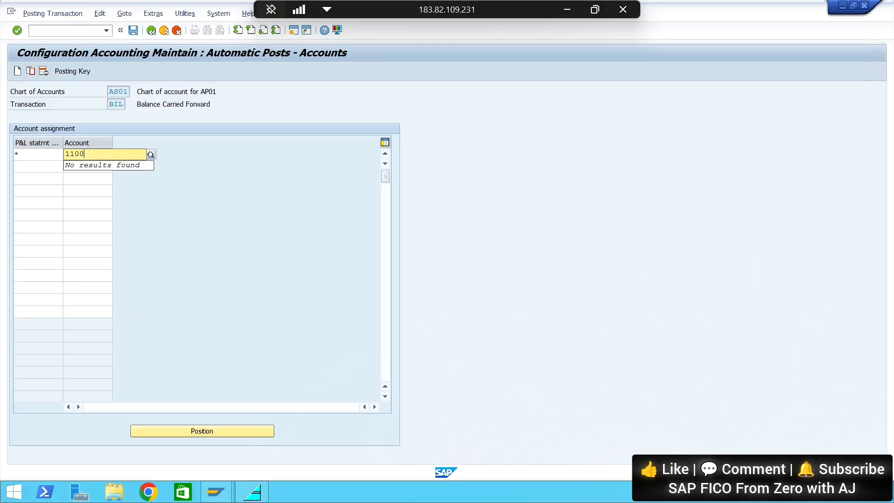
type("00")
key("Return")
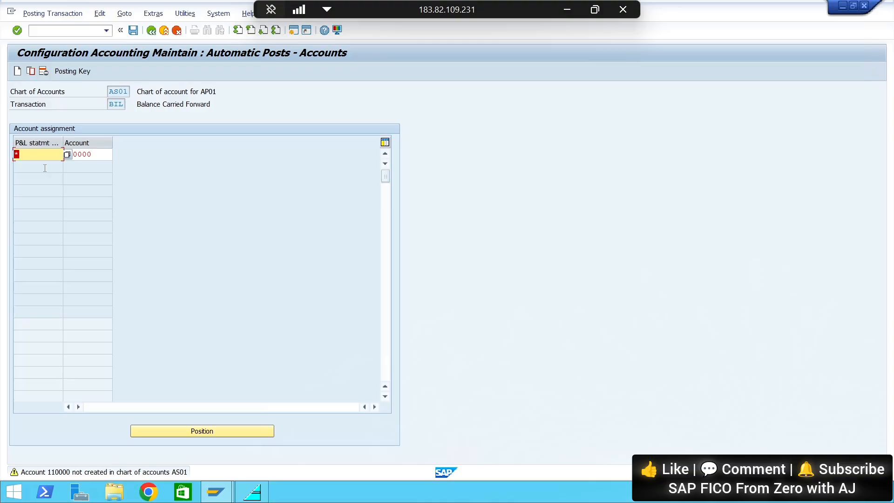
Save the account assignment under the proposed Aakansh Group of Company customizing request and return to SAP Easy Access
key("ctrl+s")
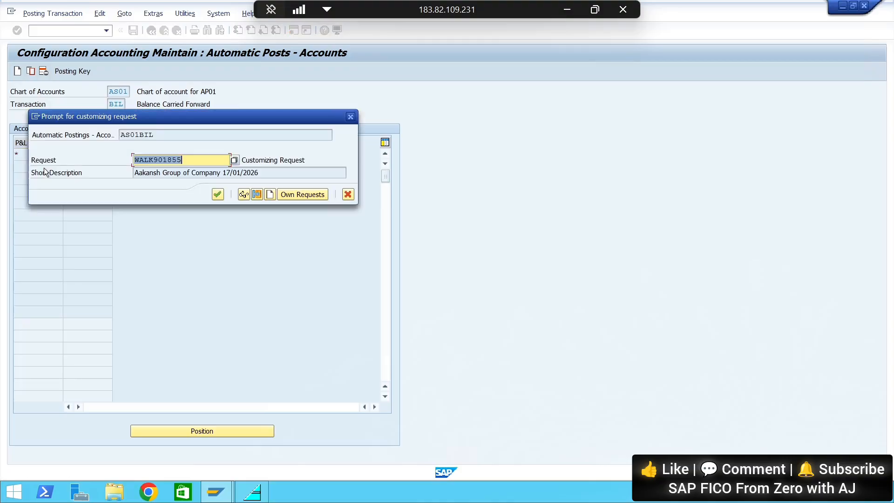
left_click(218, 194)
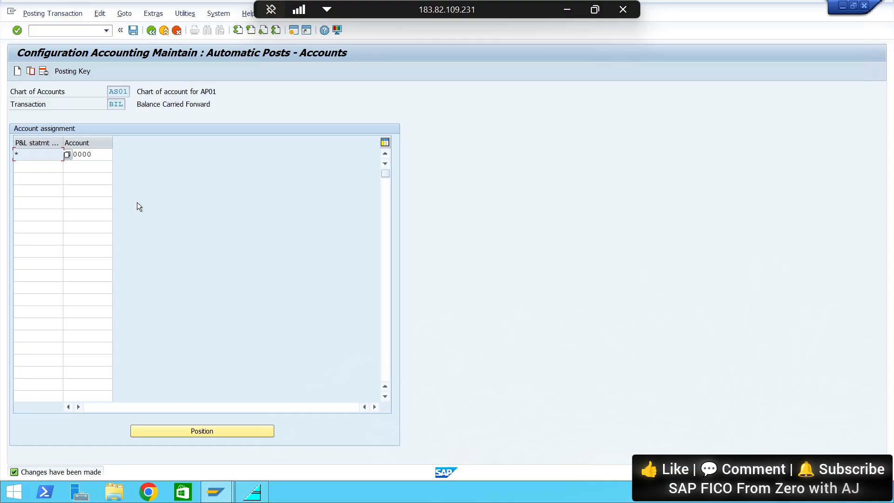
left_click(44, 30)
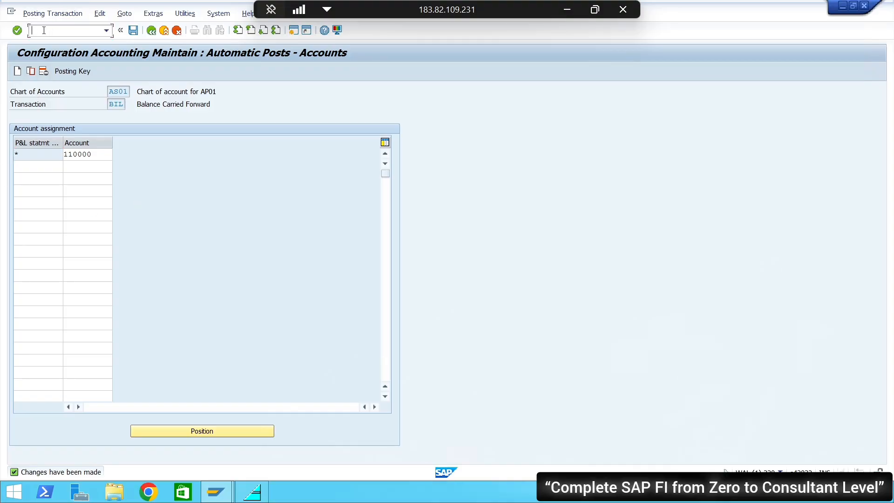
type("/n")
key("Return")
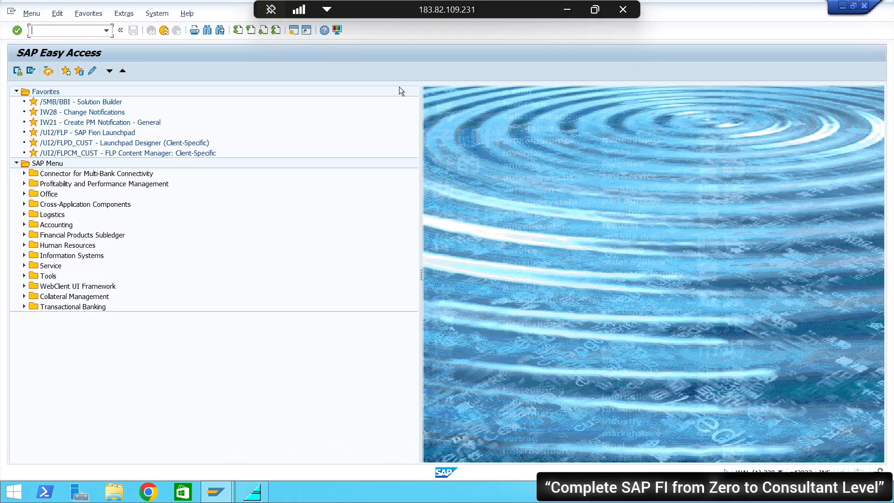
Switch to the Google Slides notes and add ". Done" after the Define Retained Earnings Account path
left_click(562, 9)
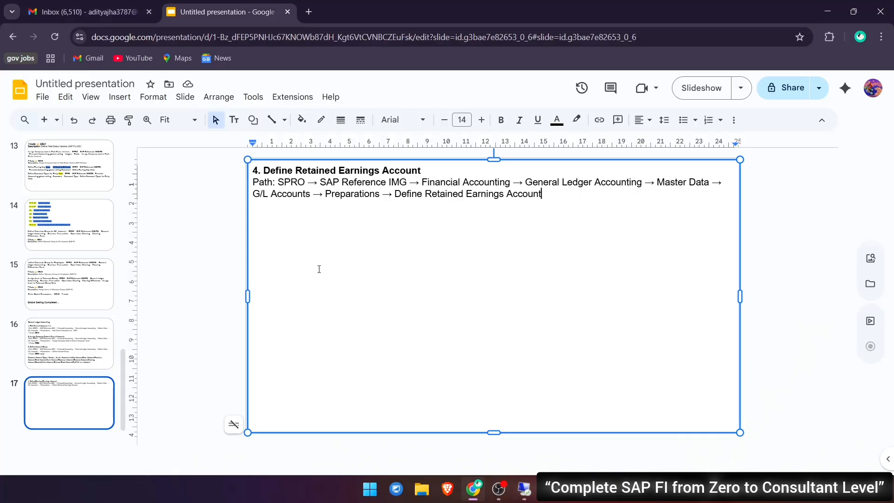
type(". Done")
key("Return")
Review the list of common account types on the General Ledger Accounting slide by selecting its text
left_click(52, 350)
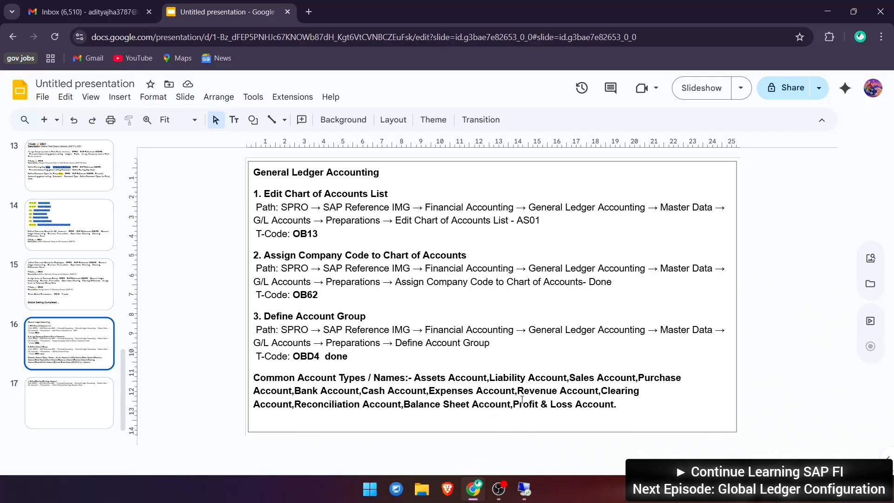
left_click_drag(522, 412, 416, 378)
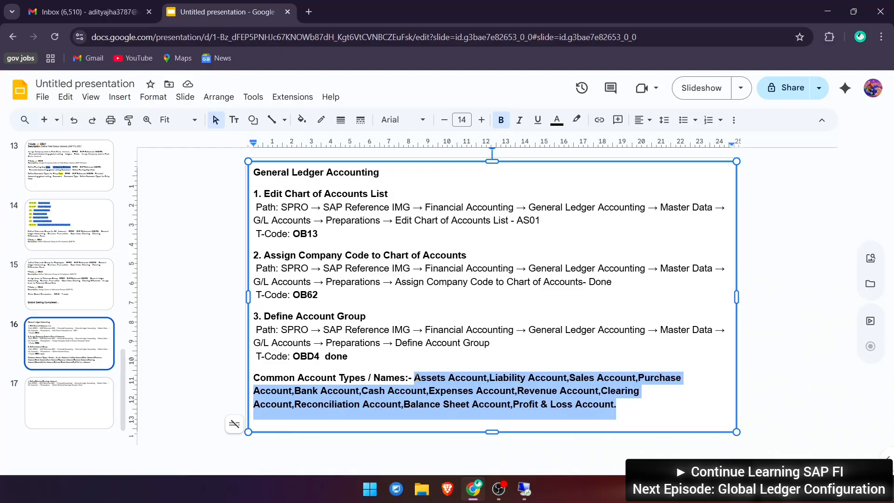